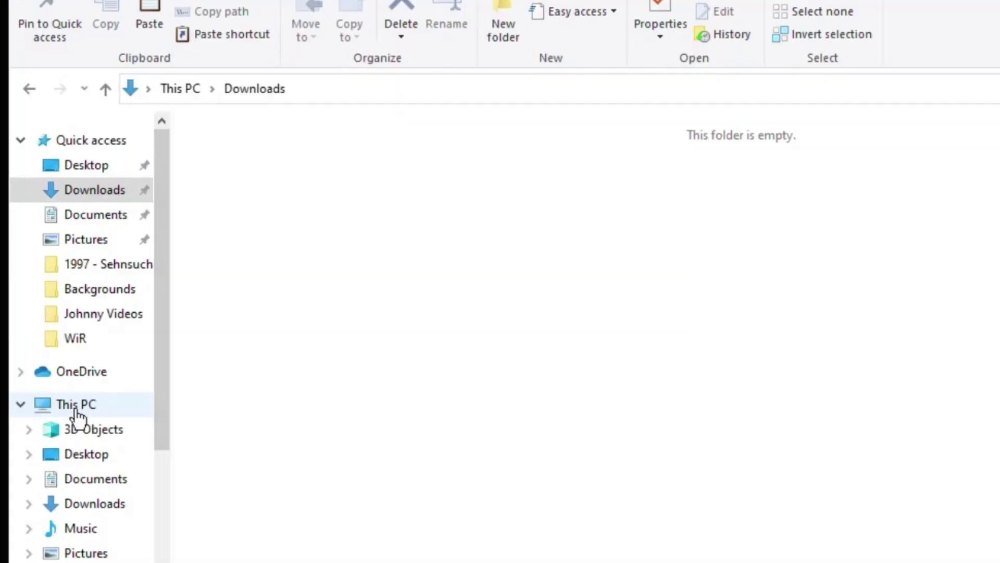
- Open Computer Management for This PC and show its Disk Management view
right_click(119, 479)
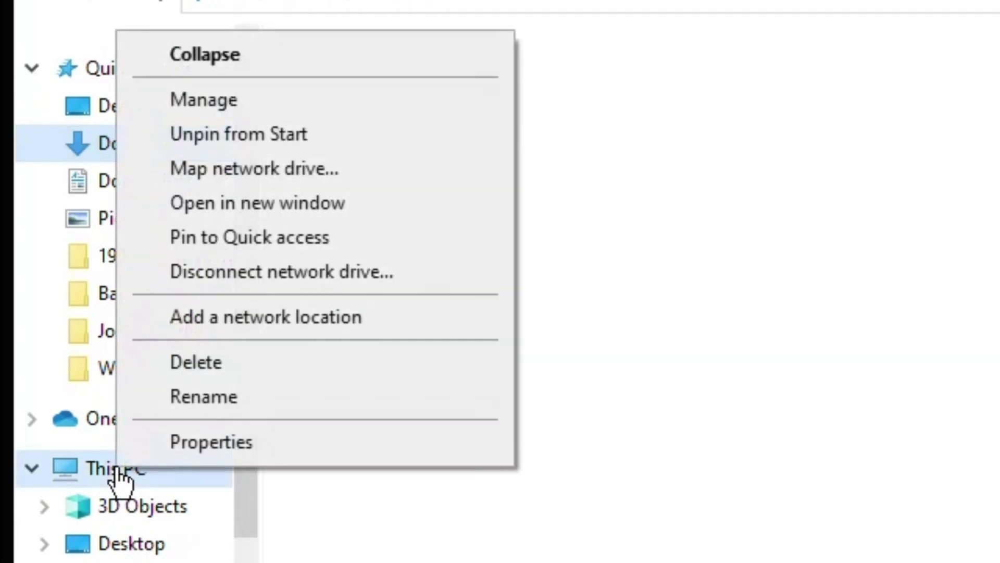
left_click(246, 106)
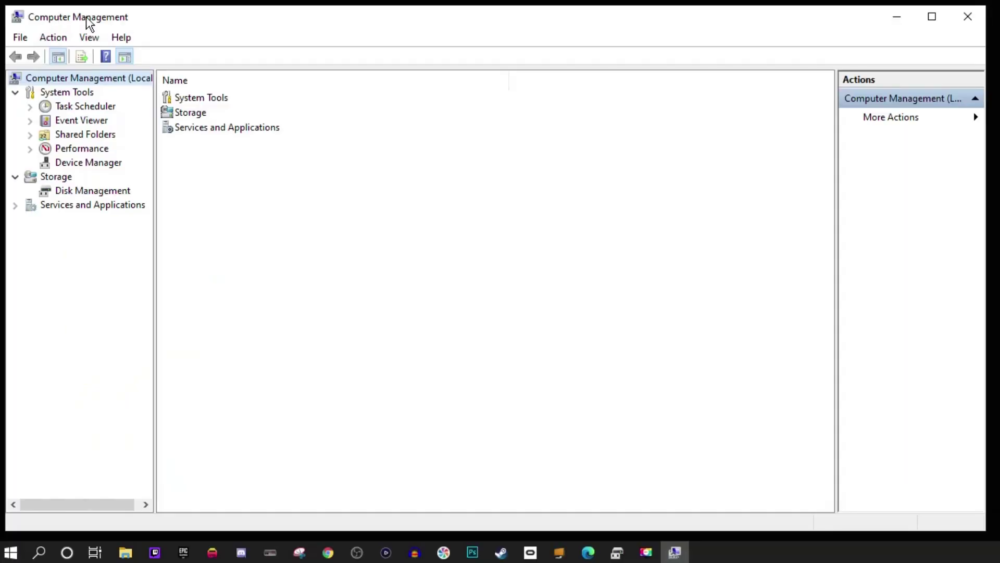
left_click(104, 191)
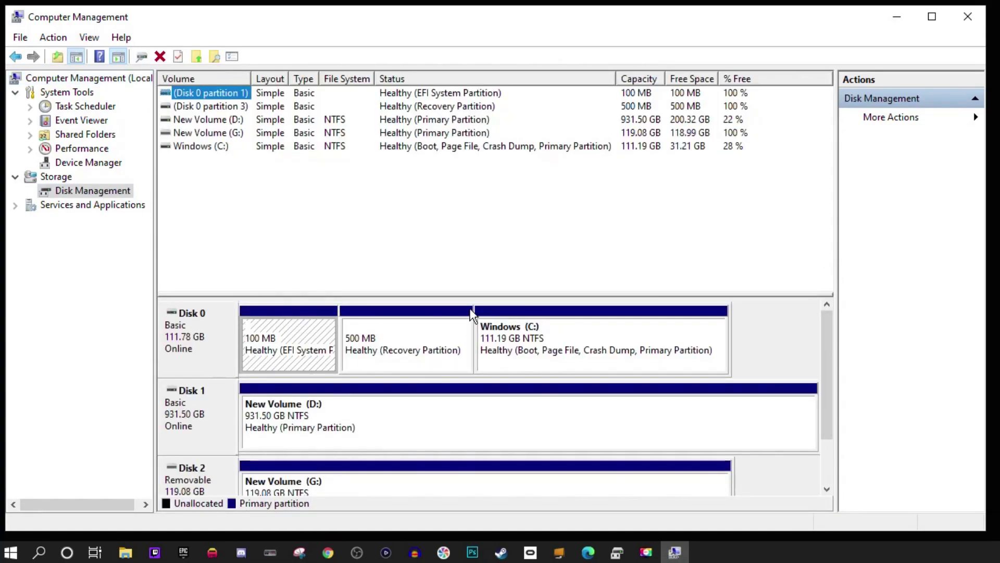
- Search Windows for "disk management" and open the Create and format hard disk partitions tool
left_click(39, 553)
type("dis")
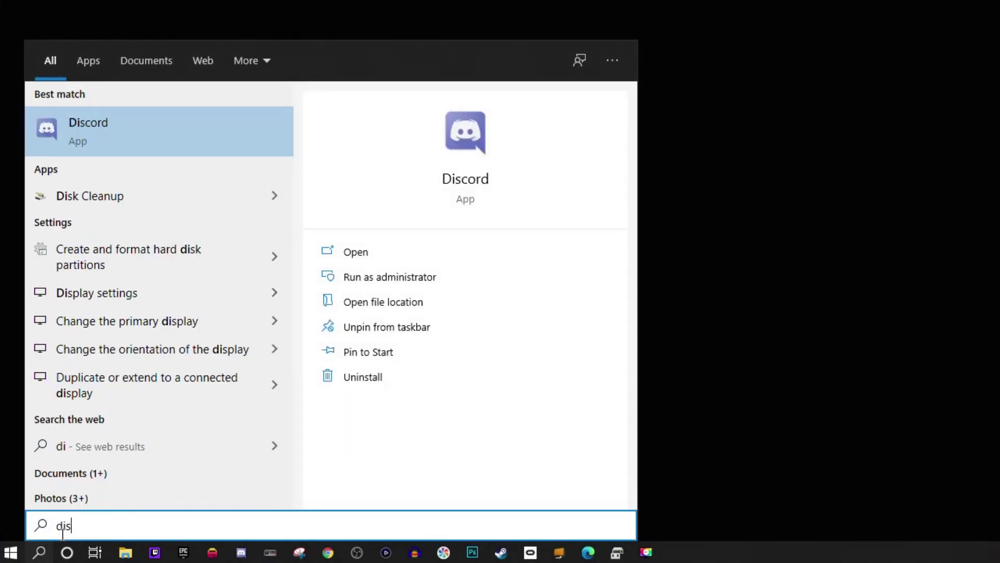
type("k management")
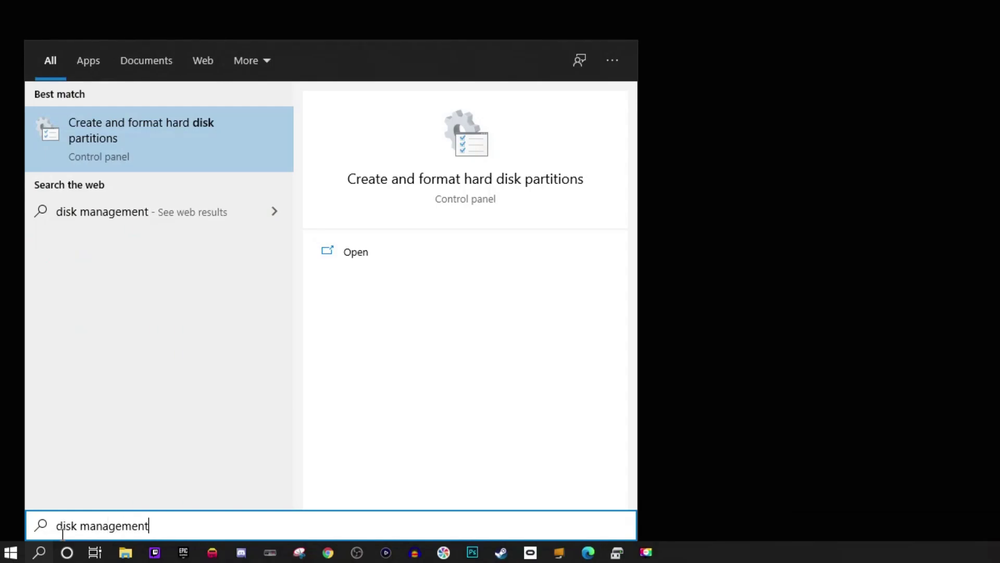
left_click(143, 145)
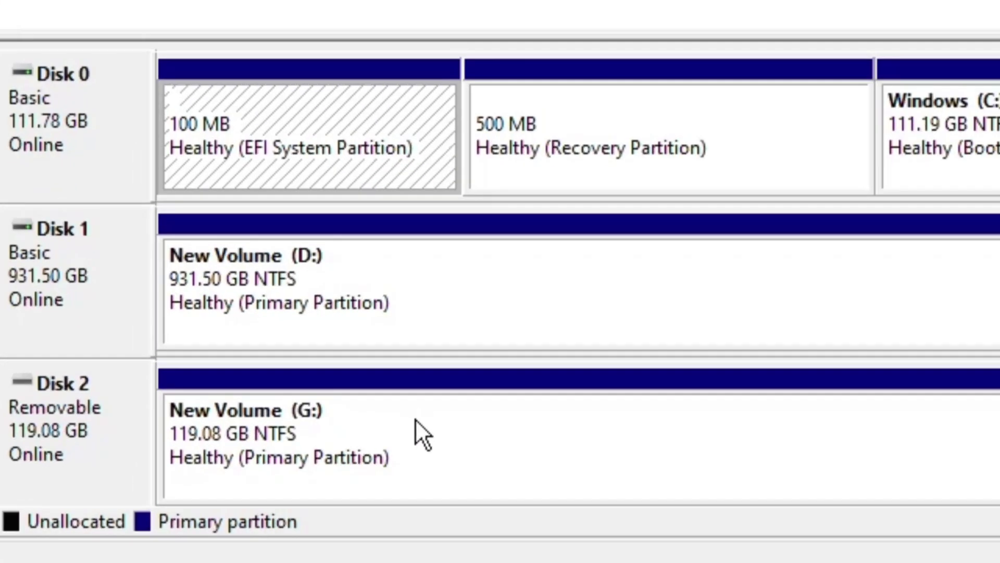
- Delete the New Volume (G:) partition on removable Disk 2 and accept erasing its data
right_click(222, 457)
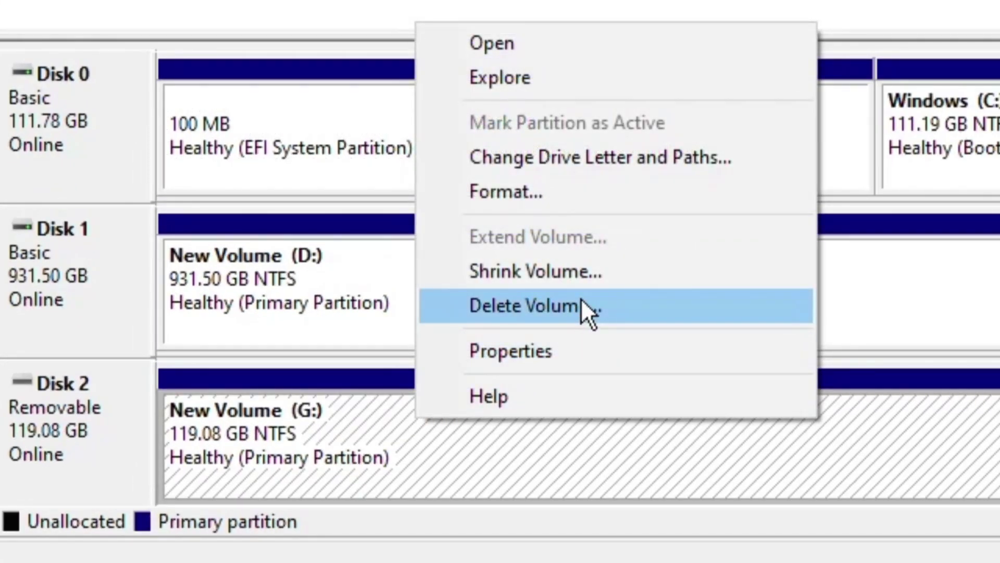
left_click(582, 307)
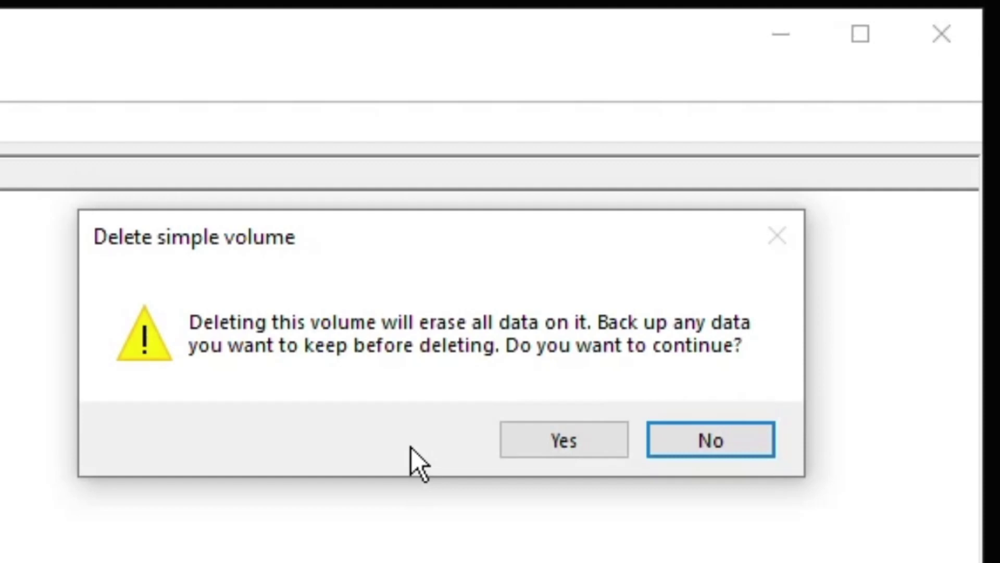
left_click(573, 441)
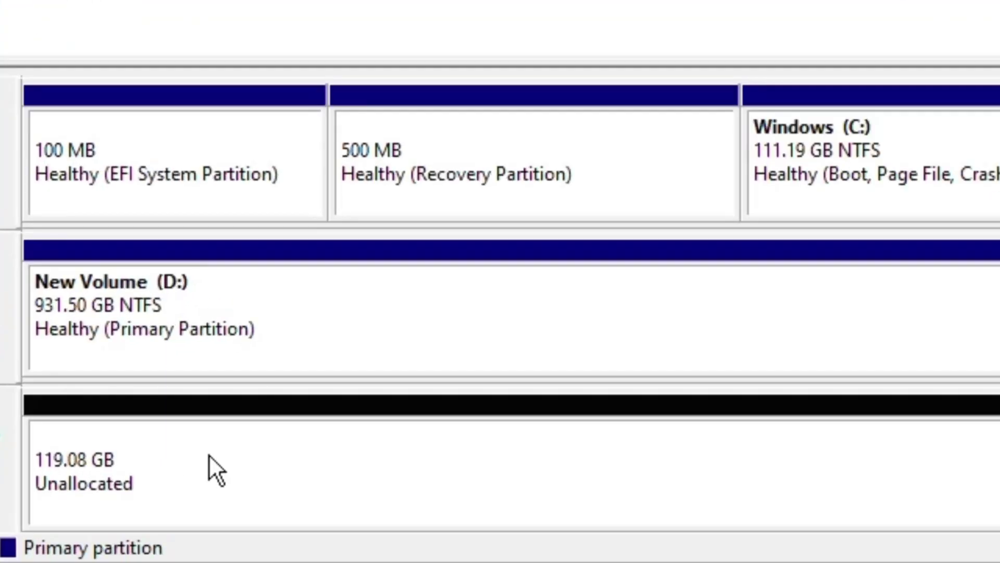
- Start a new simple volume in Disk 2's unallocated space with a size of 16384 MB
right_click(185, 459)
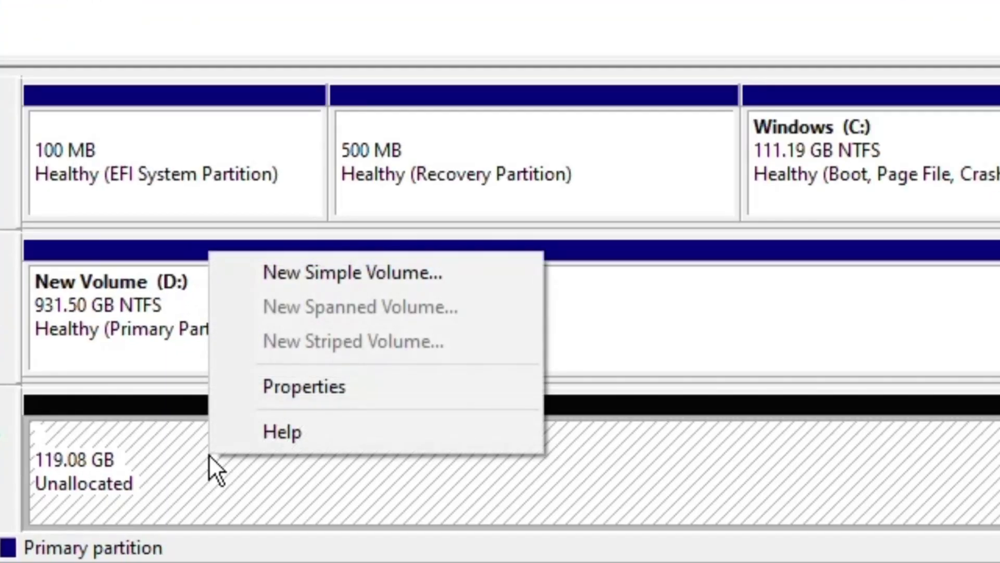
left_click(401, 277)
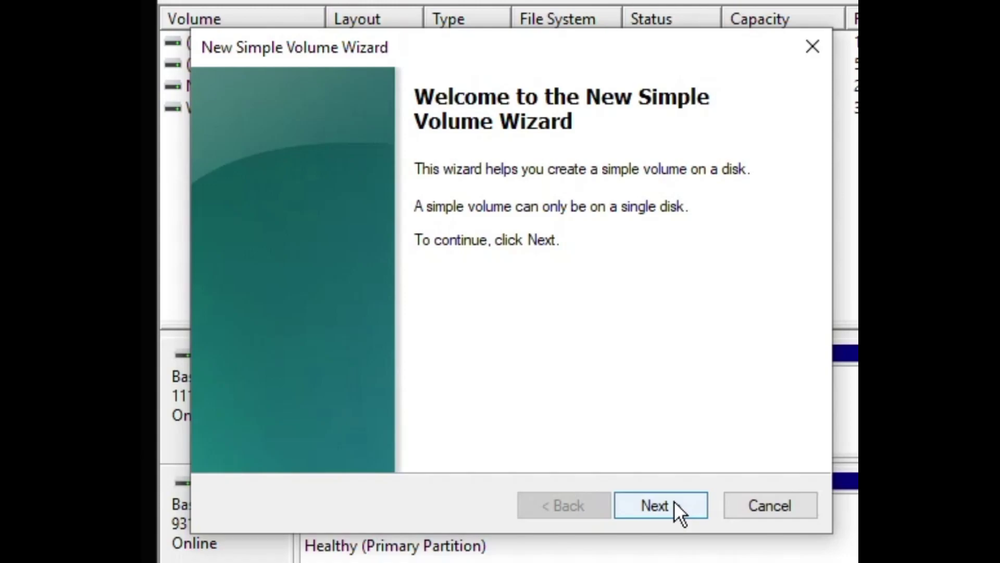
left_click(674, 501)
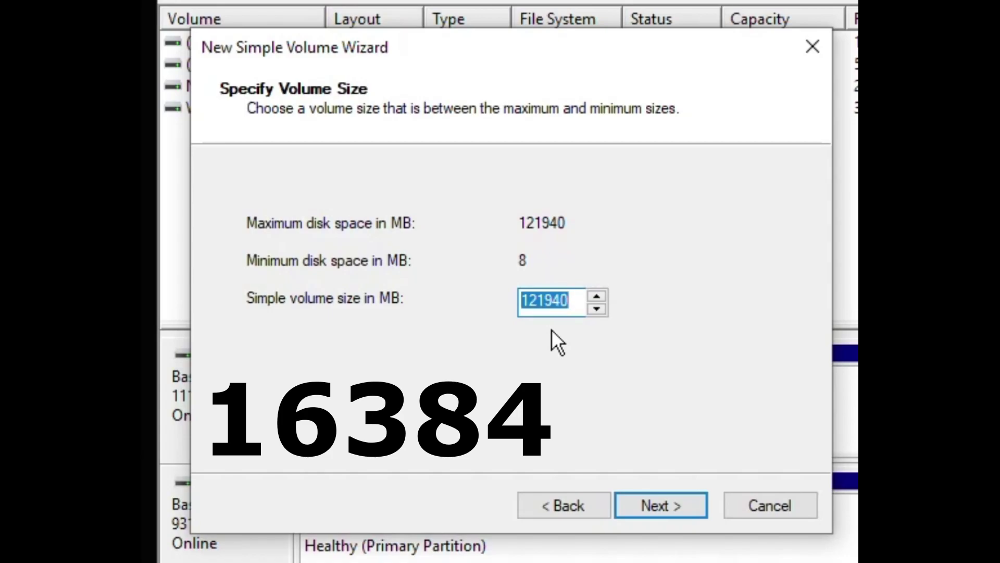
type("16384")
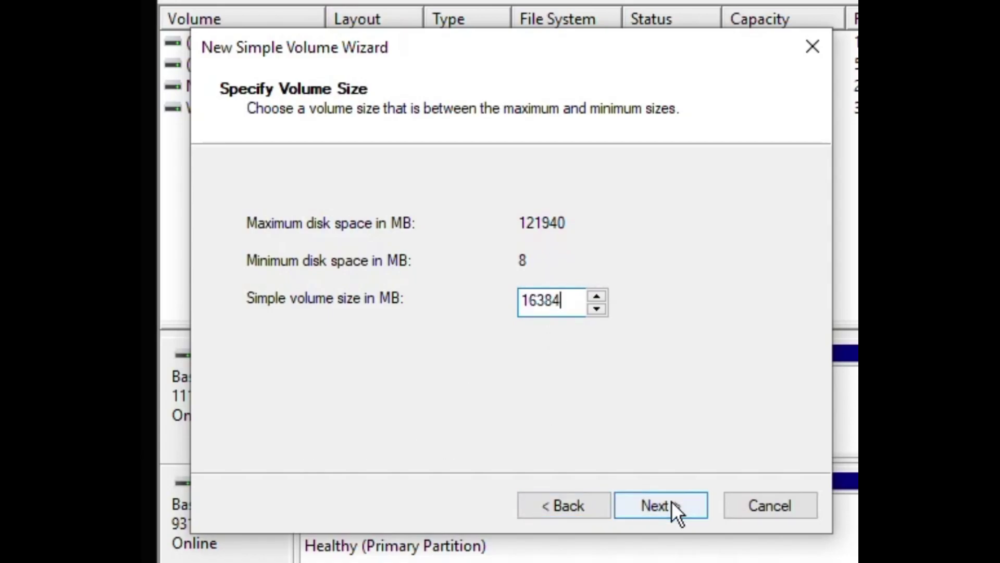
left_click(671, 502)
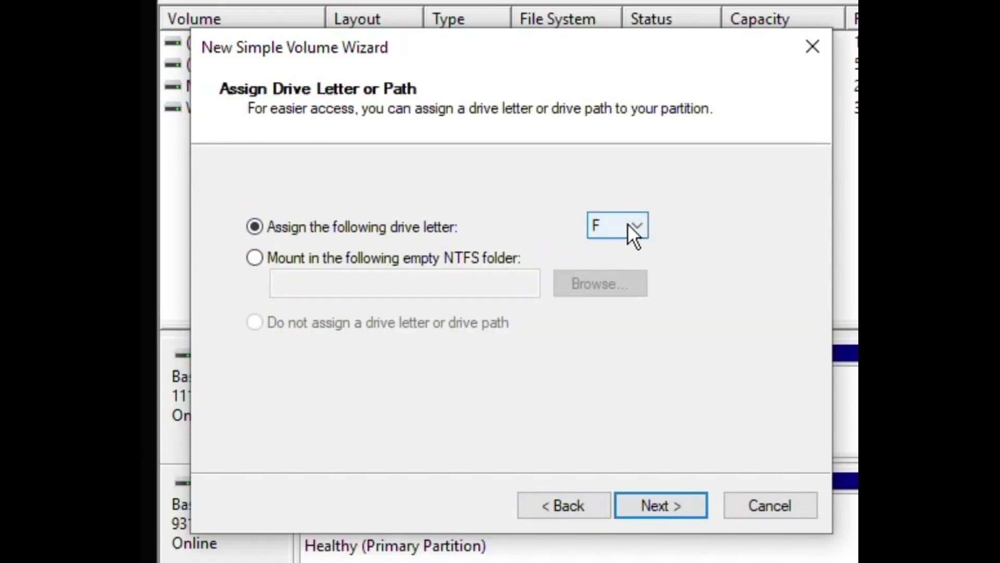
- Keep drive letter F, choose the FAT32 file system with quick format, and finish creating the volume
left_click(660, 501)
left_click(651, 282)
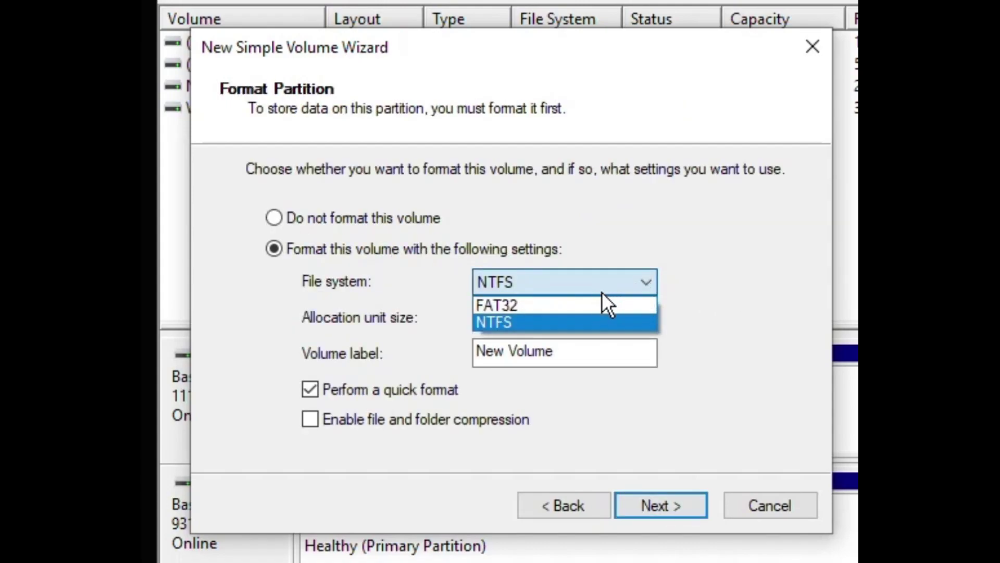
left_click(586, 305)
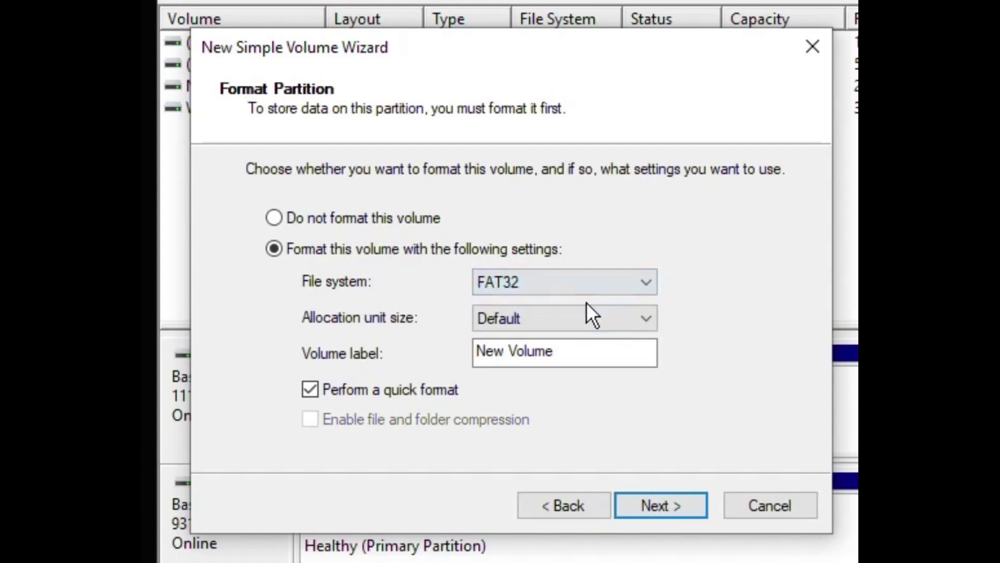
left_click(663, 504)
left_click(663, 504)
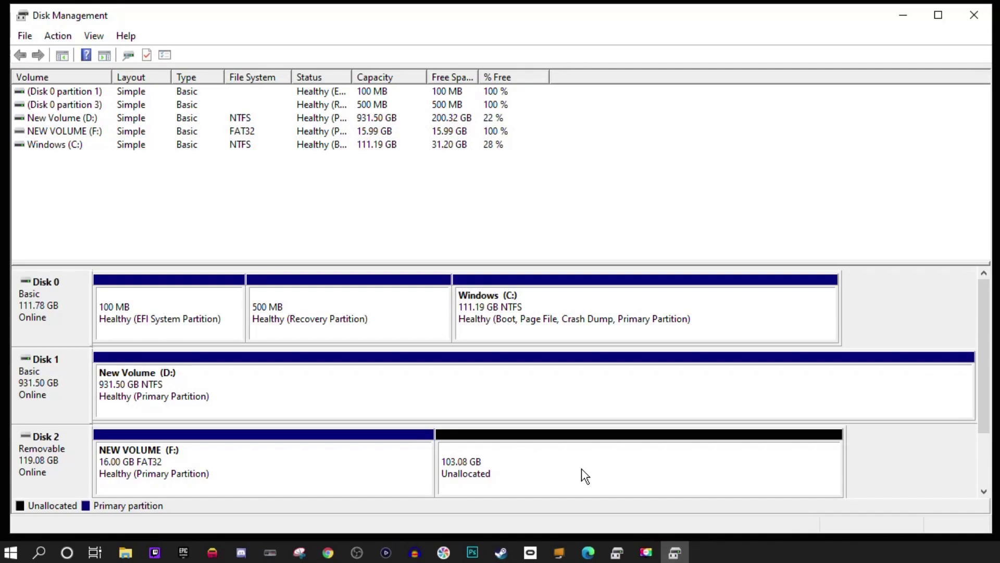
- Start a new simple volume in Disk 2's remaining unallocated space, keeping the maximum size of 105556 MB and drive letter G
right_click(518, 462)
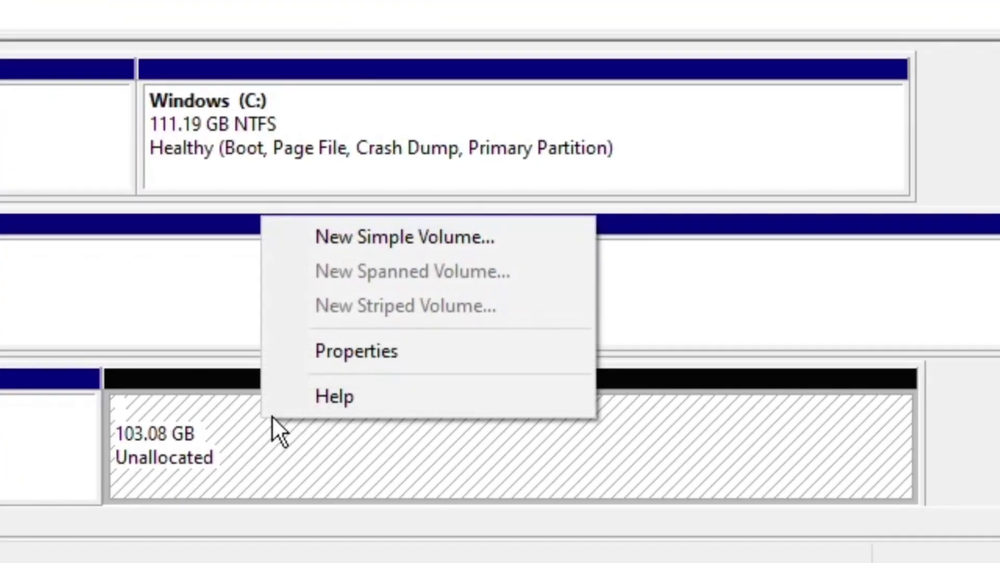
left_click(392, 239)
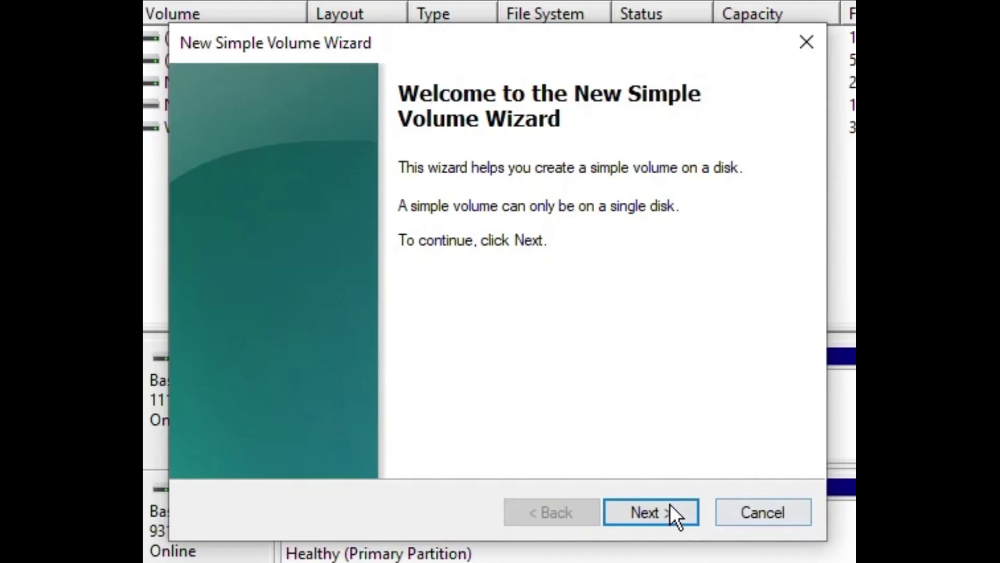
left_click(671, 510)
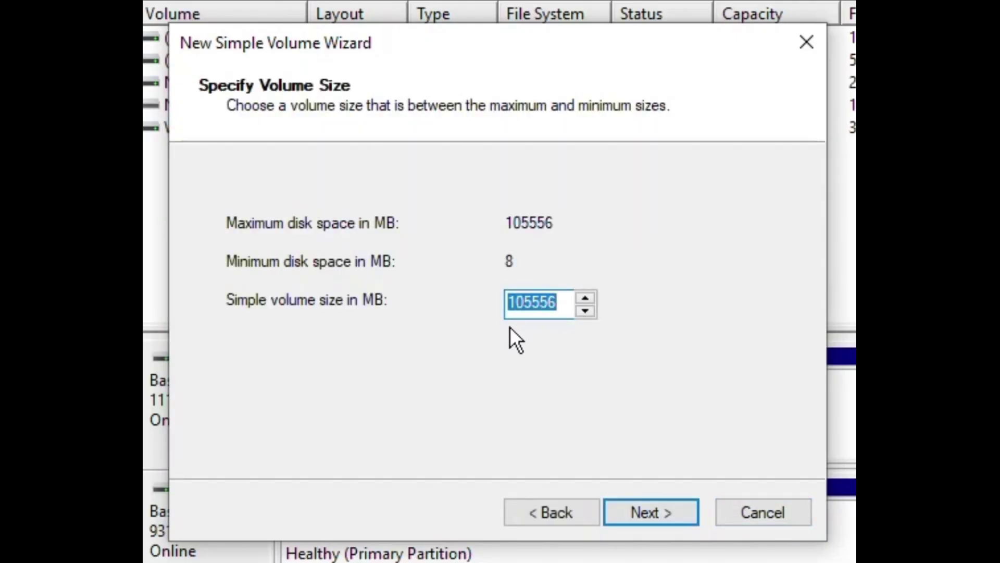
left_click(648, 515)
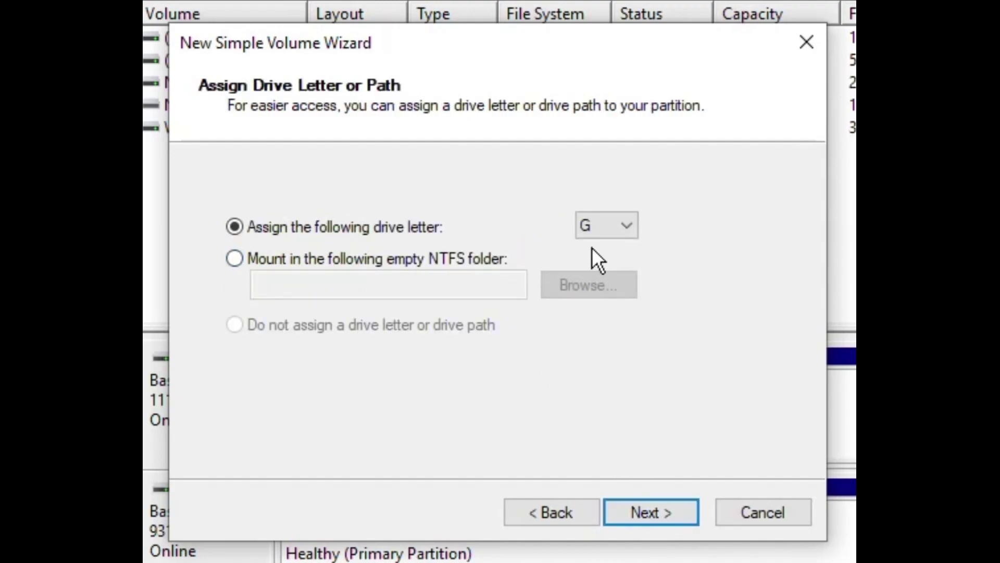
left_click(666, 514)
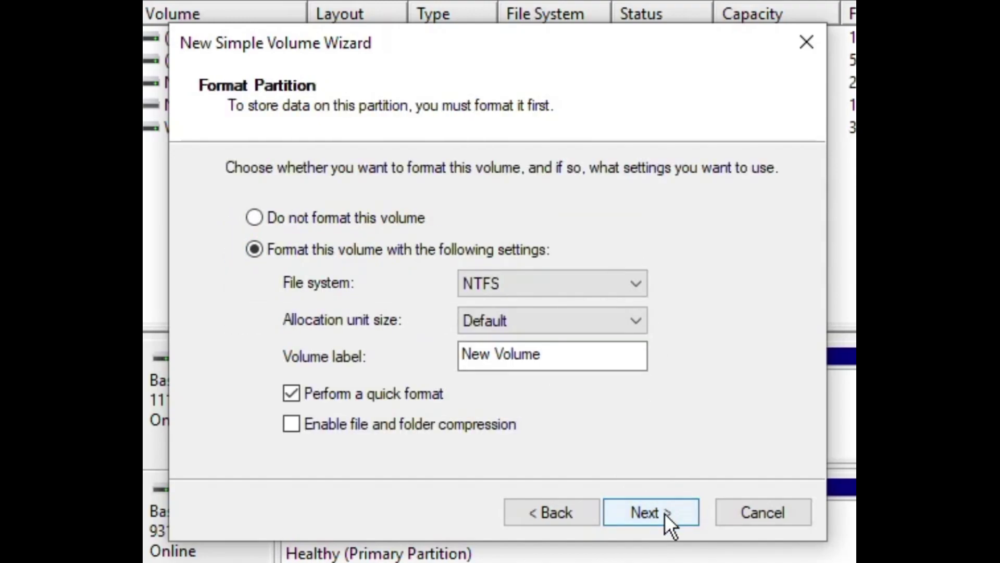
- Format the G volume as exFAT with the default allocation unit size and quick format, and finish creating it
left_click(630, 286)
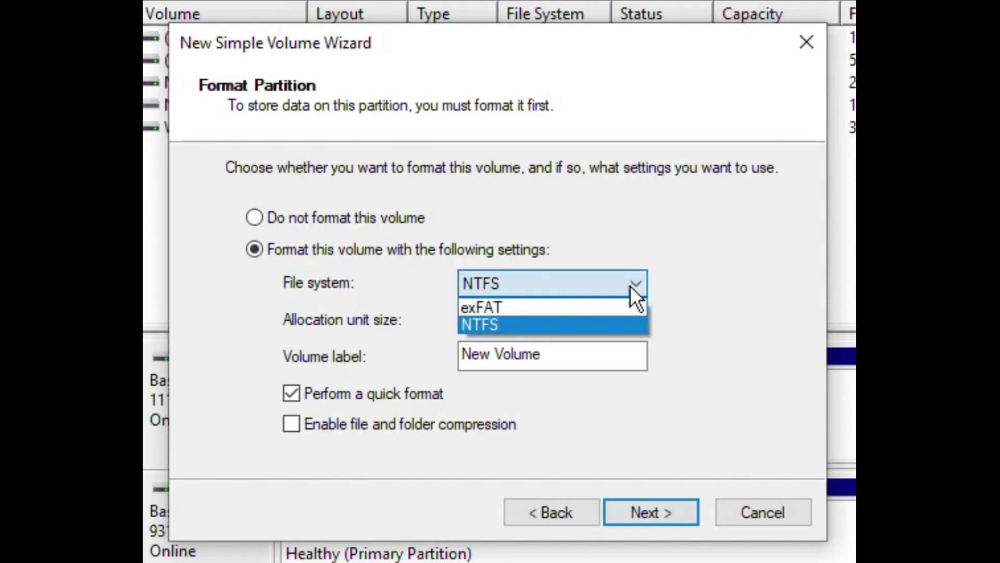
left_click(588, 303)
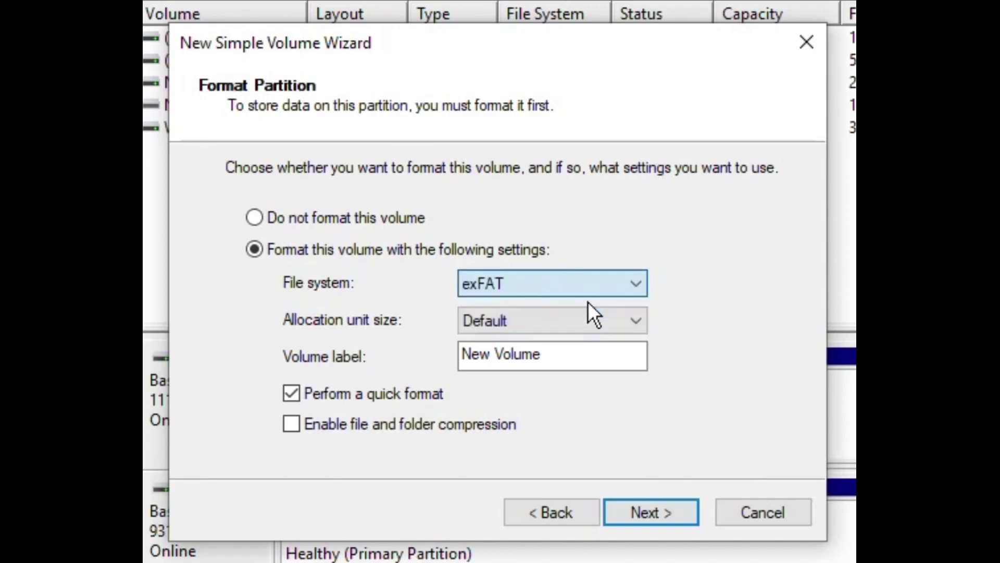
left_click(660, 521)
left_click(659, 511)
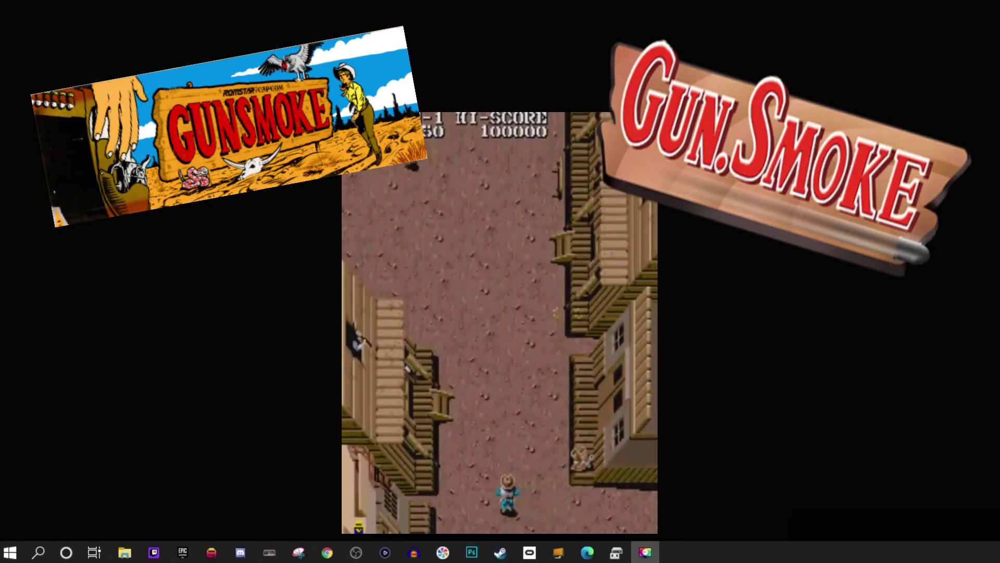
- Switch to File Explorer and copy the cox and UCE folders from the COX folder on drive D
key("alt+Tab")
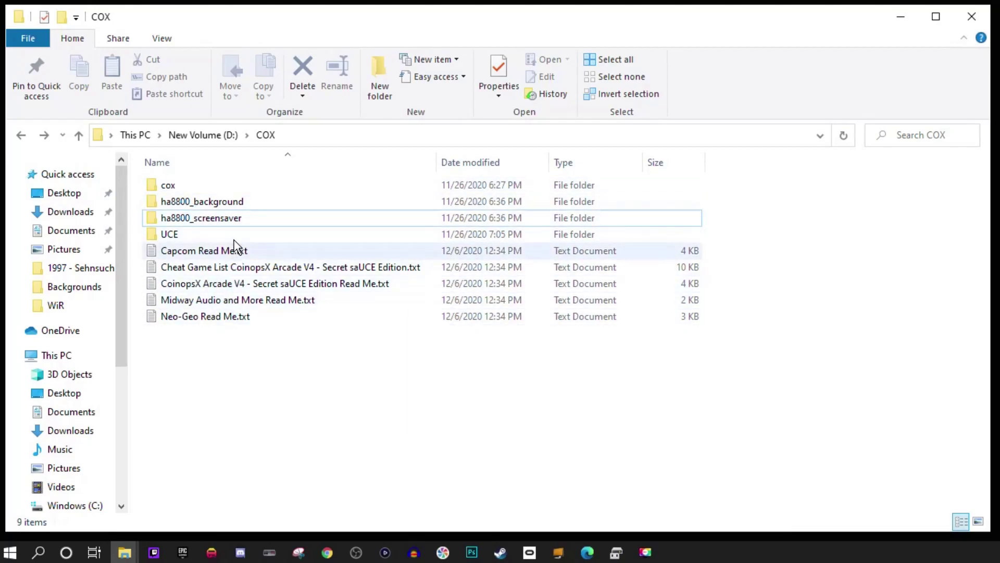
left_click(240, 219)
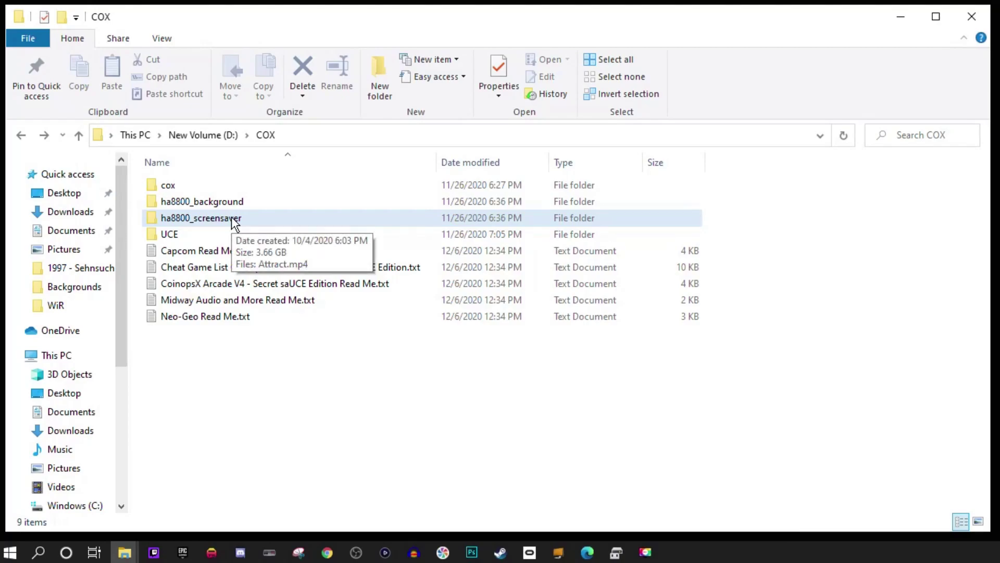
left_click(191, 187)
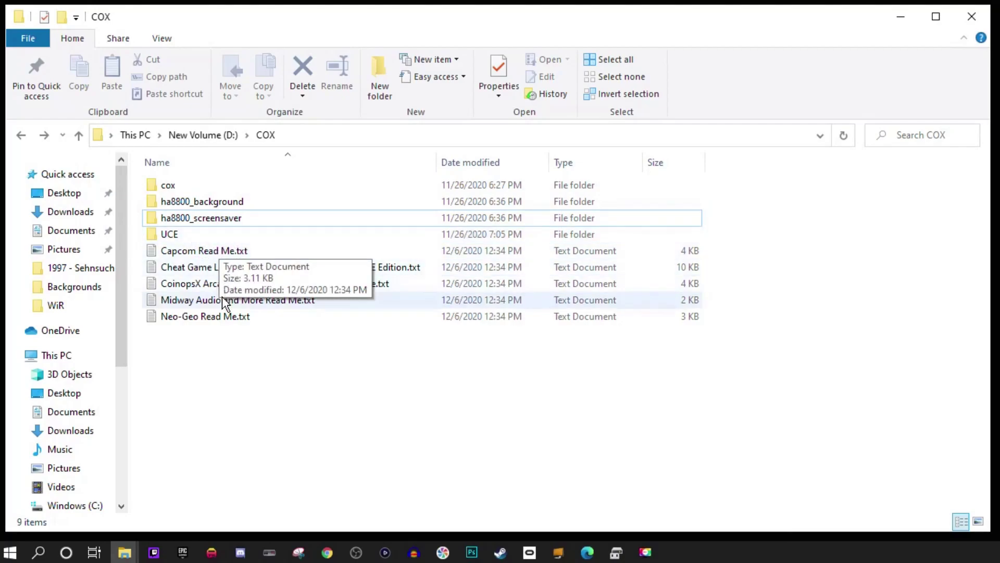
left_click(170, 186)
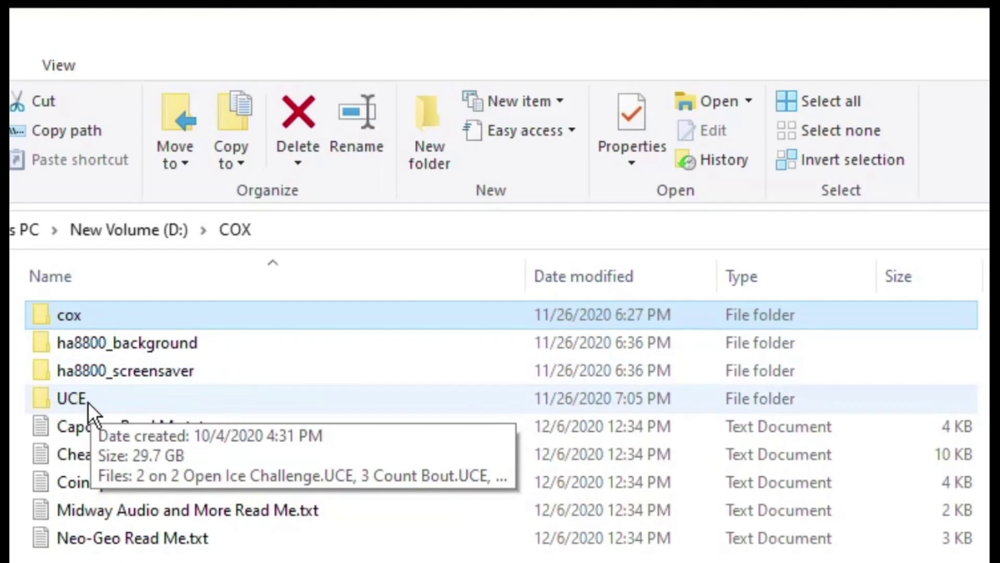
left_click(79, 401, "ctrl")
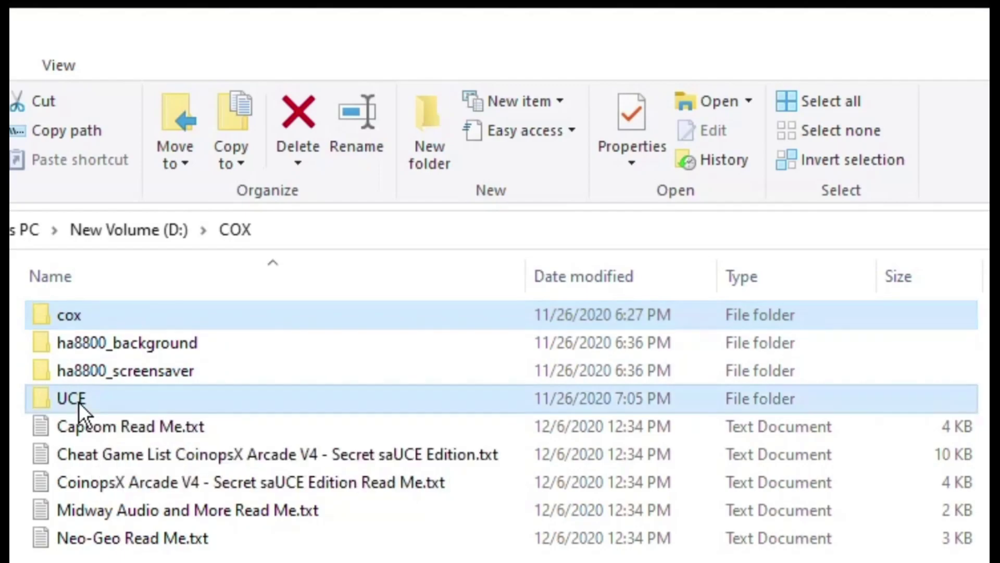
right_click(146, 317)
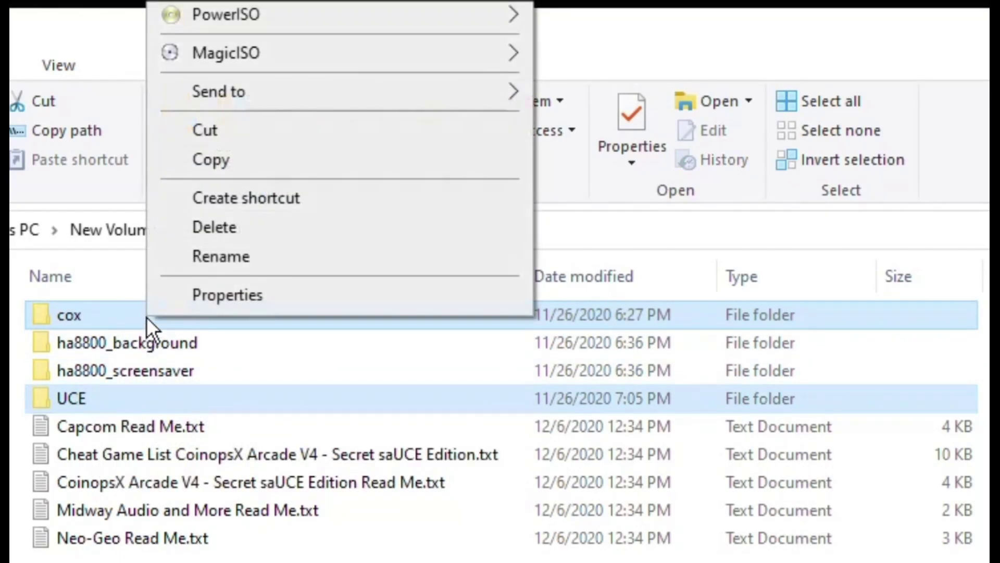
left_click(222, 160)
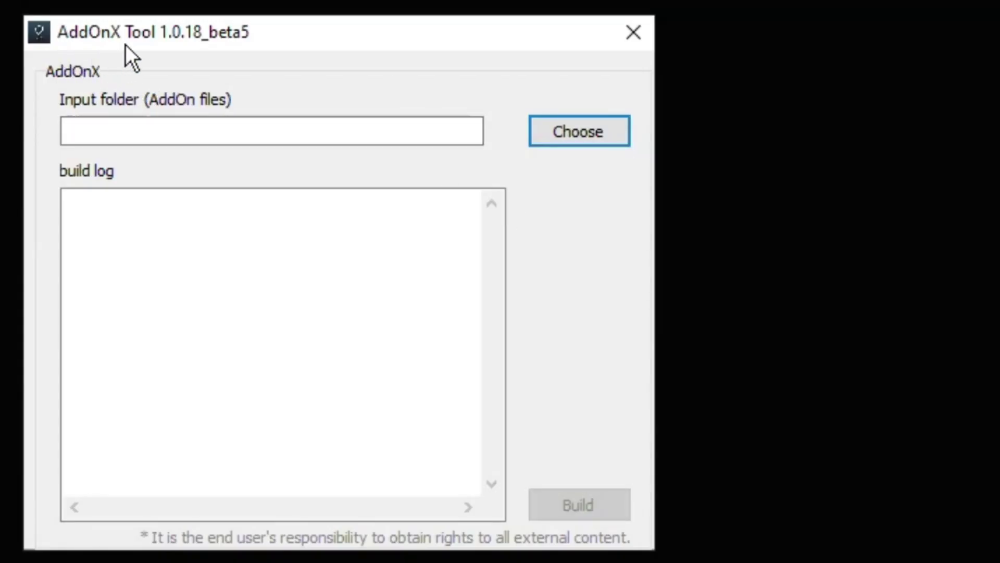
- Choose New Volume (G:) as the AddOnX Tool's input folder and build the add-on
left_click(594, 134)
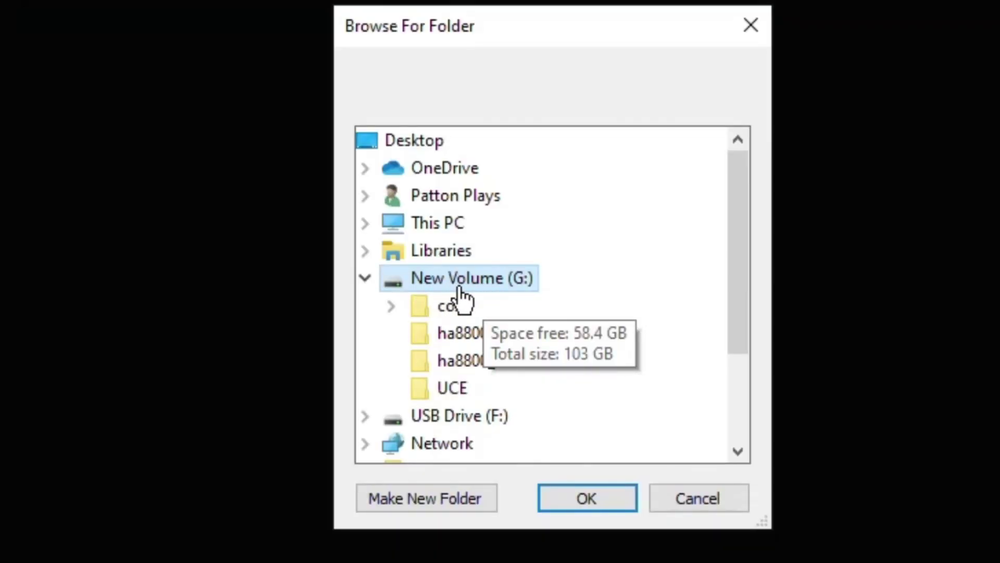
left_click(604, 497)
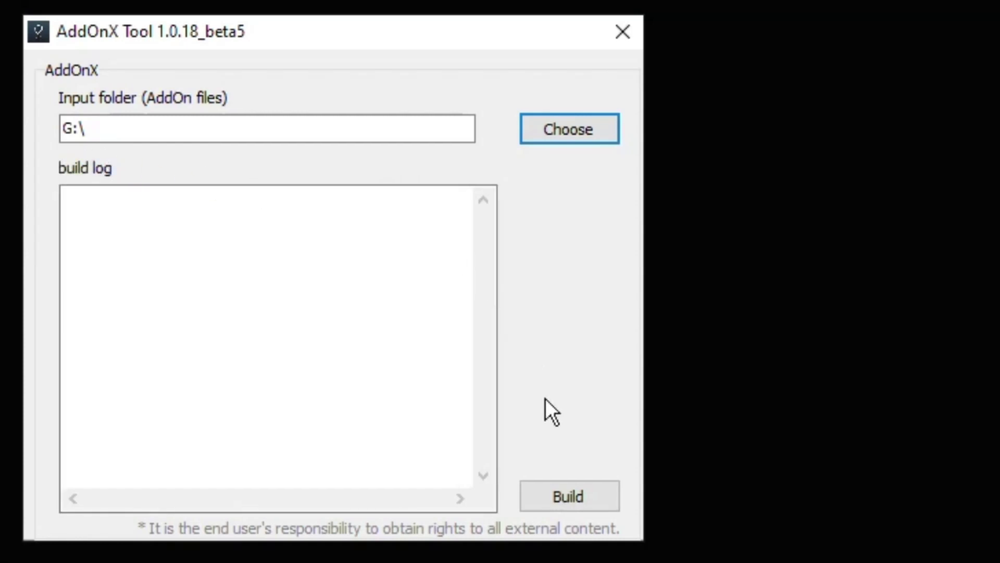
left_click(547, 487)
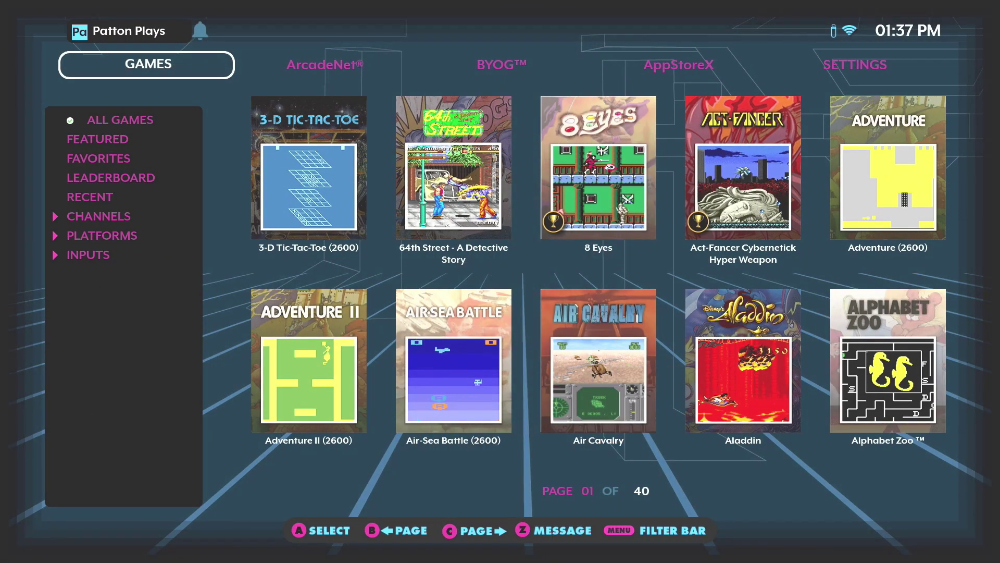
- Switch to the arcade's home interface and open the Flash Drive X tool on the third page of its settings
key("Right")
key("Right")
key("Right")
key("Right")
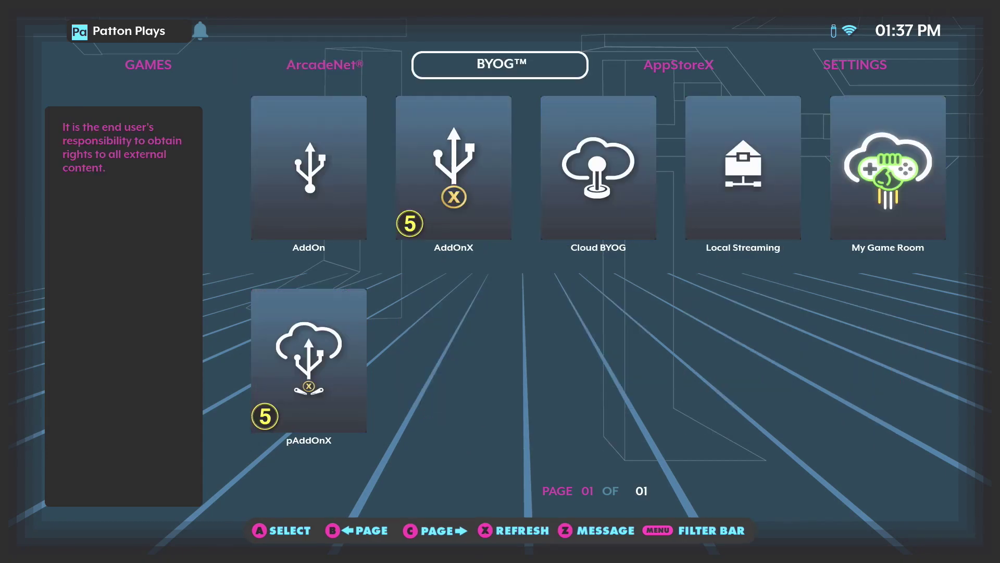
key("Down")
key("Left")
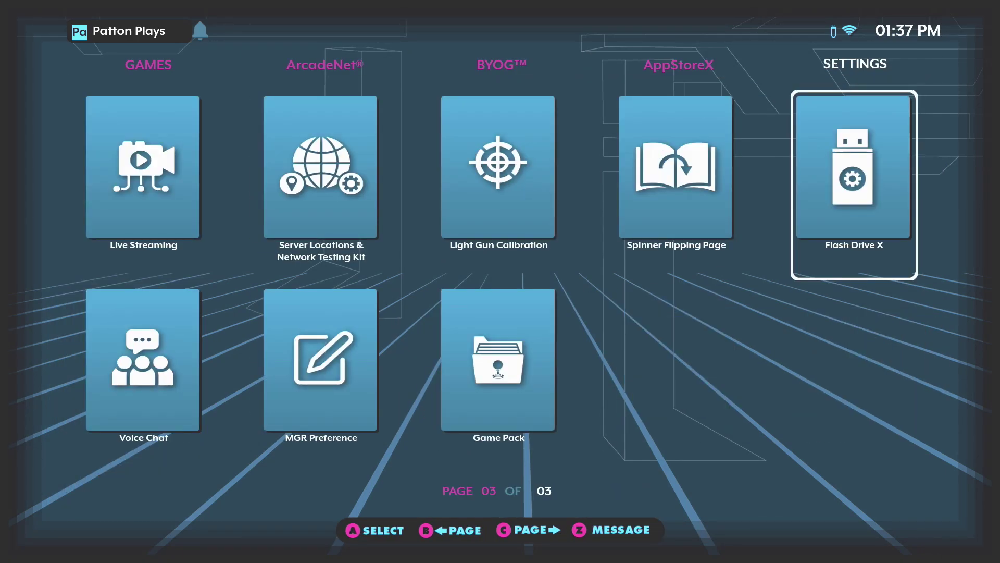
key("Return")
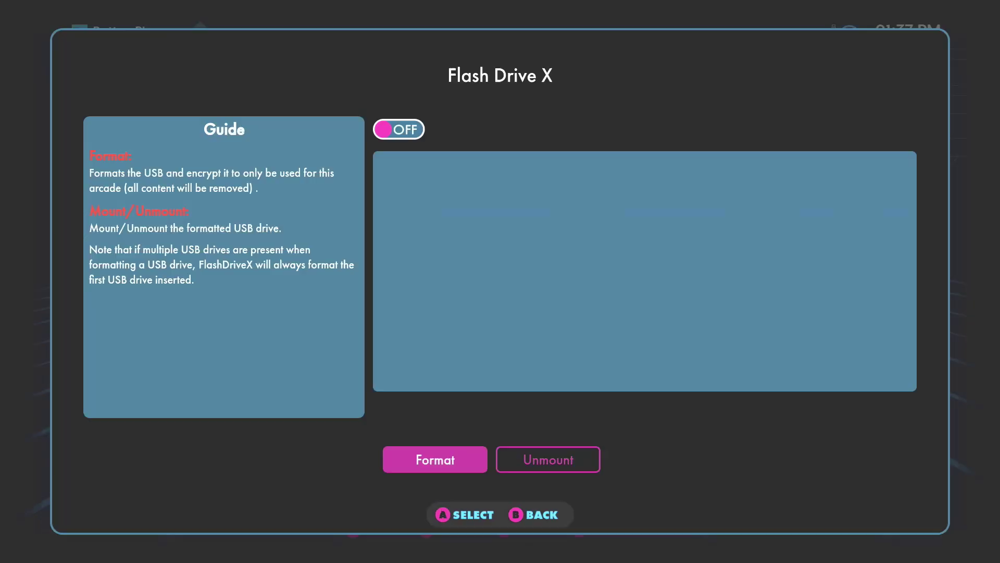
- Format the USB drive's first partition with Flash Drive X and dismiss the completion notice
key("Return")
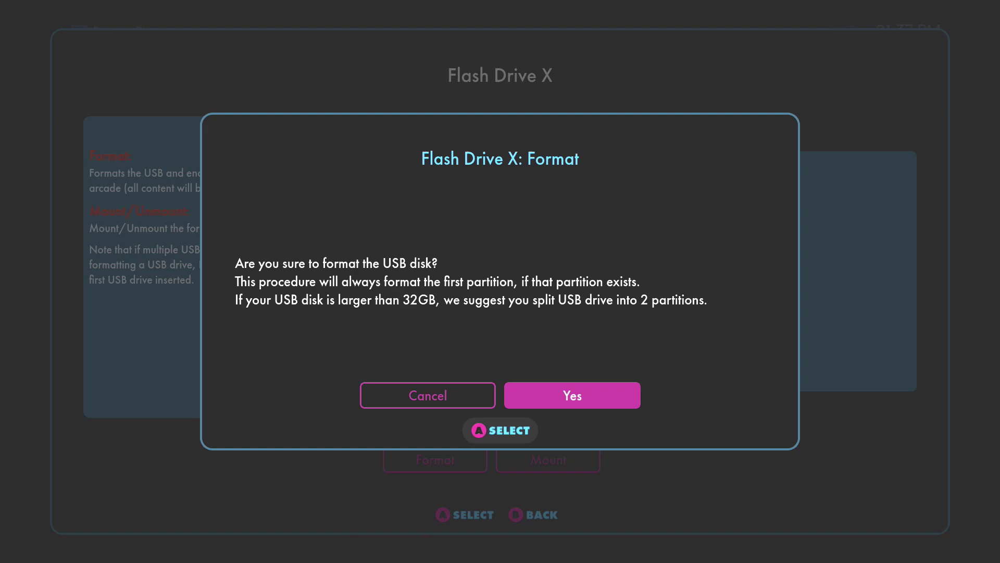
key("Return")
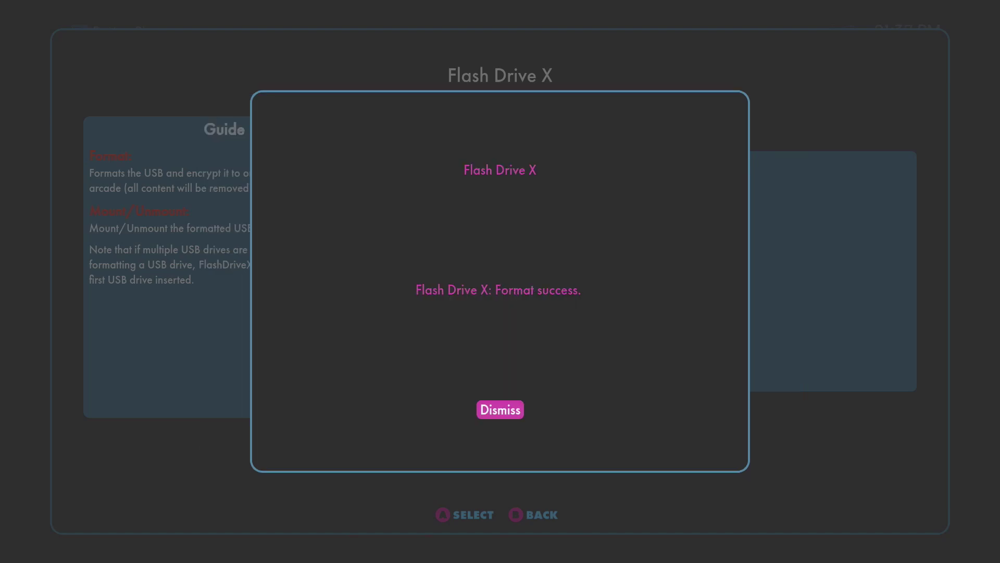
key("Return")
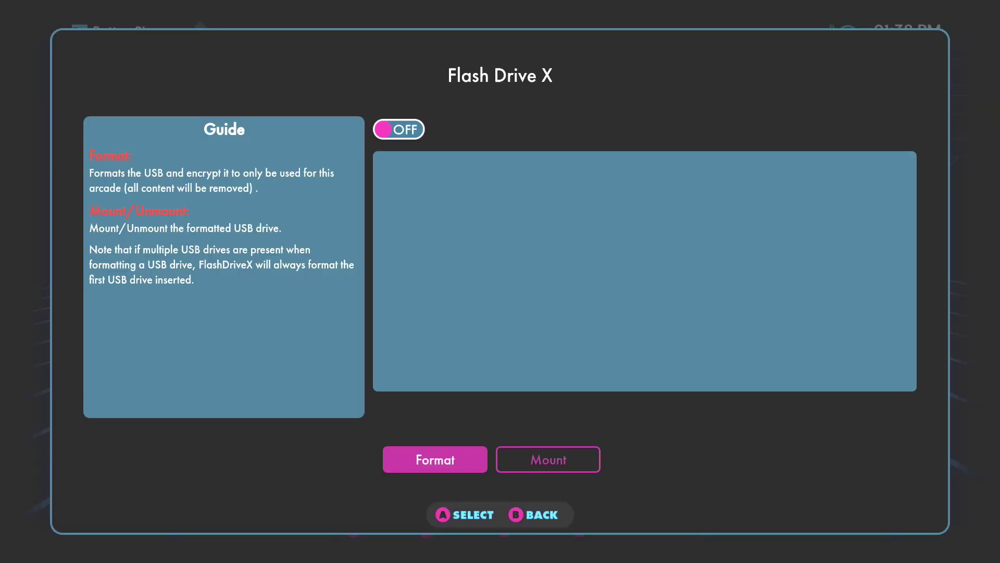
- Mount the formatted USB drive in Flash Drive X and dismiss the completion notice
key("Right")
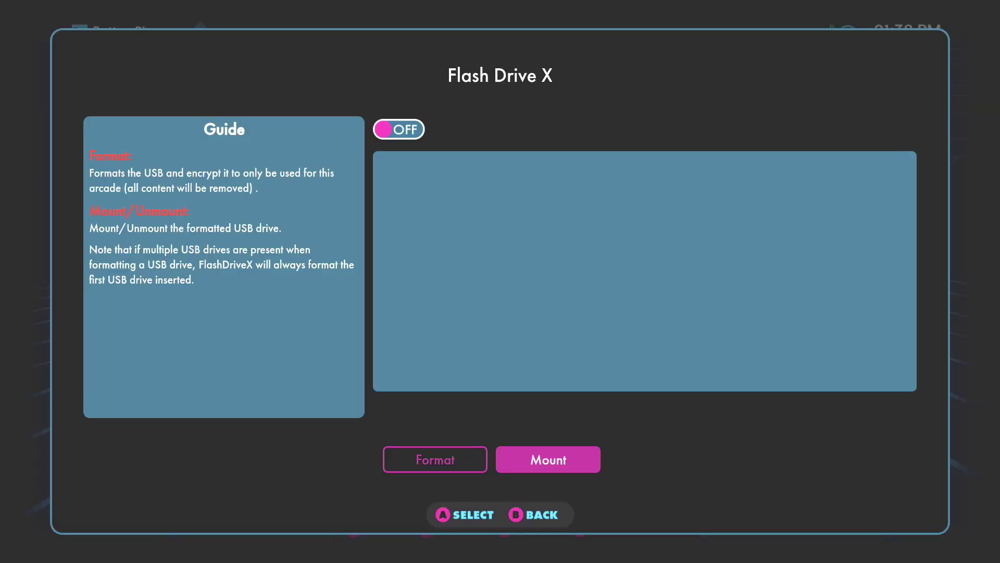
key("Return")
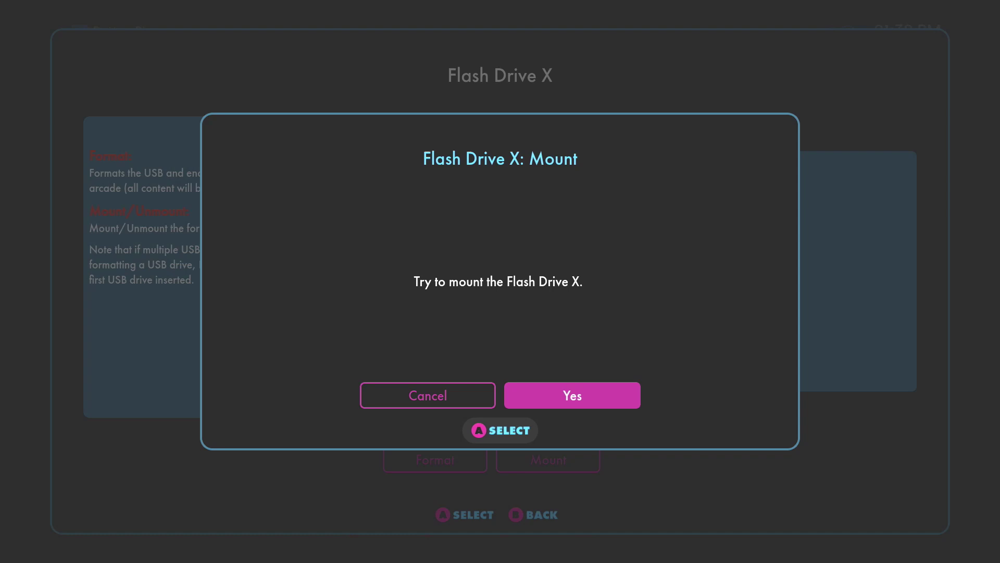
key("Return")
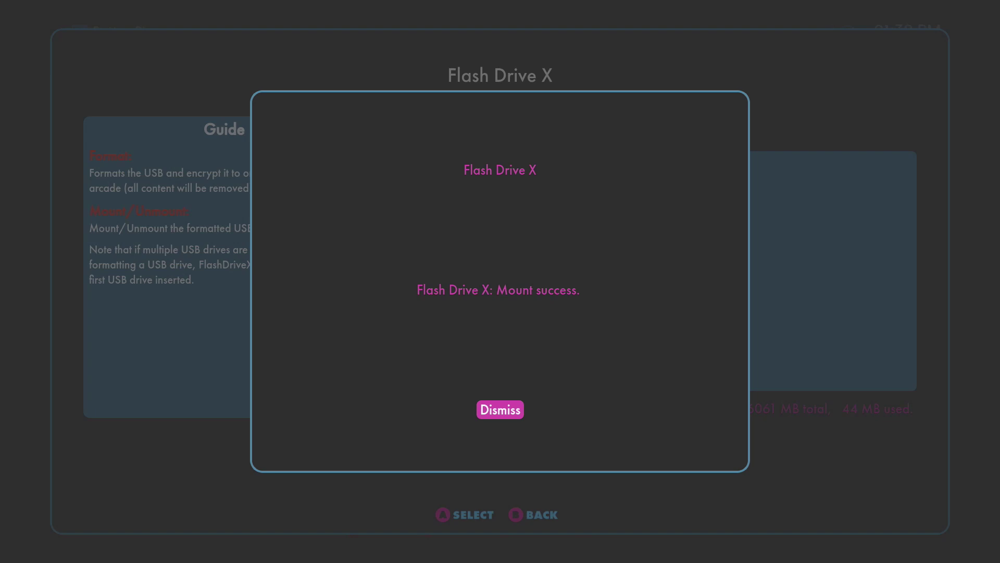
key("Return")
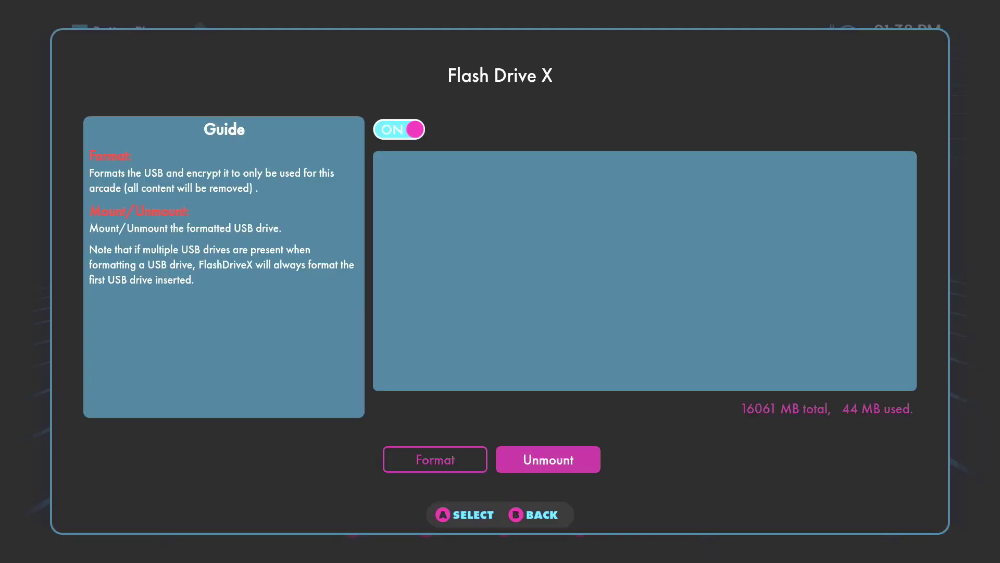
- Leave the Flash Drive X settings, install CoinOPSX from AppStoreX, and launch the application
key("Escape")
key("Up")
key("Left")
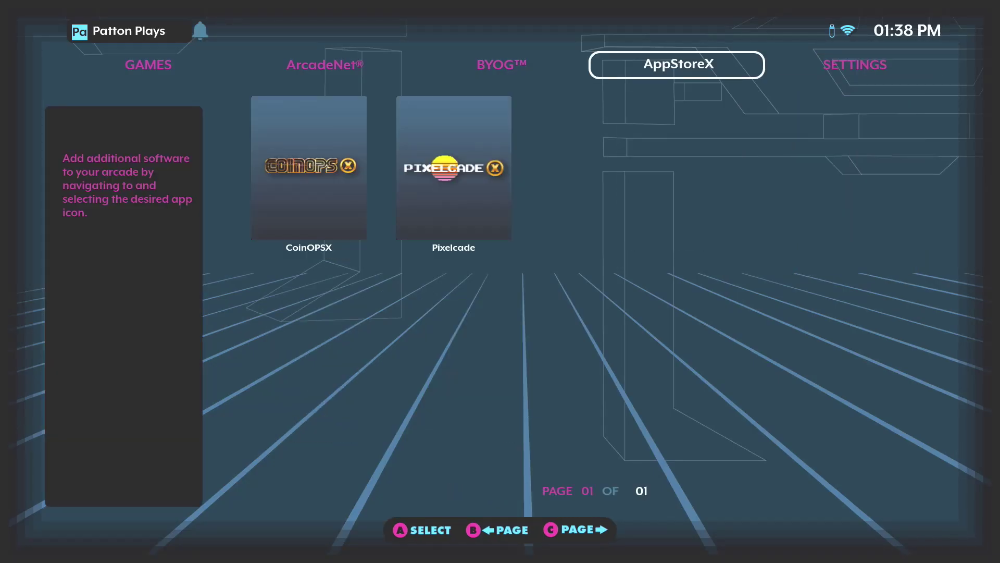
key("Down")
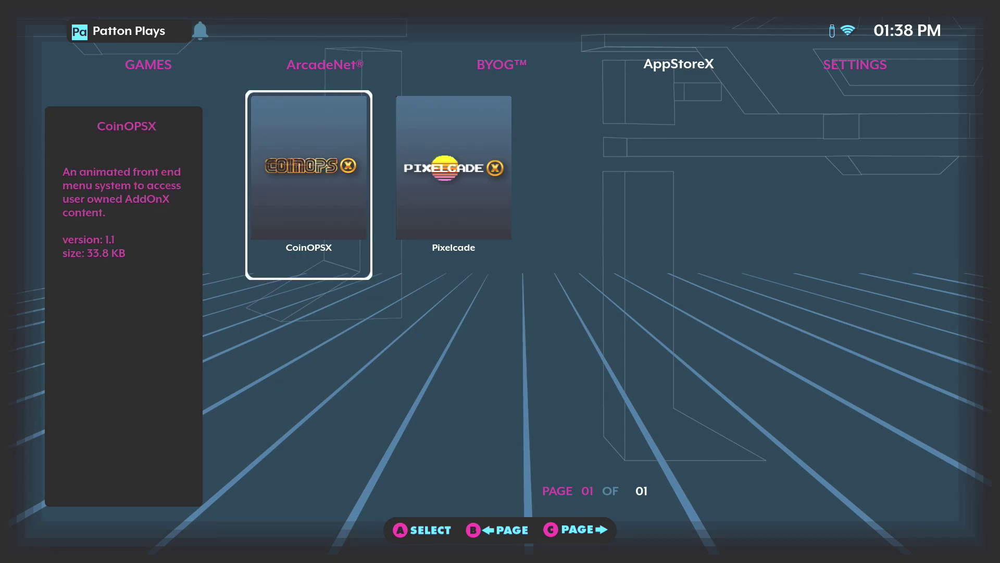
key("Return")
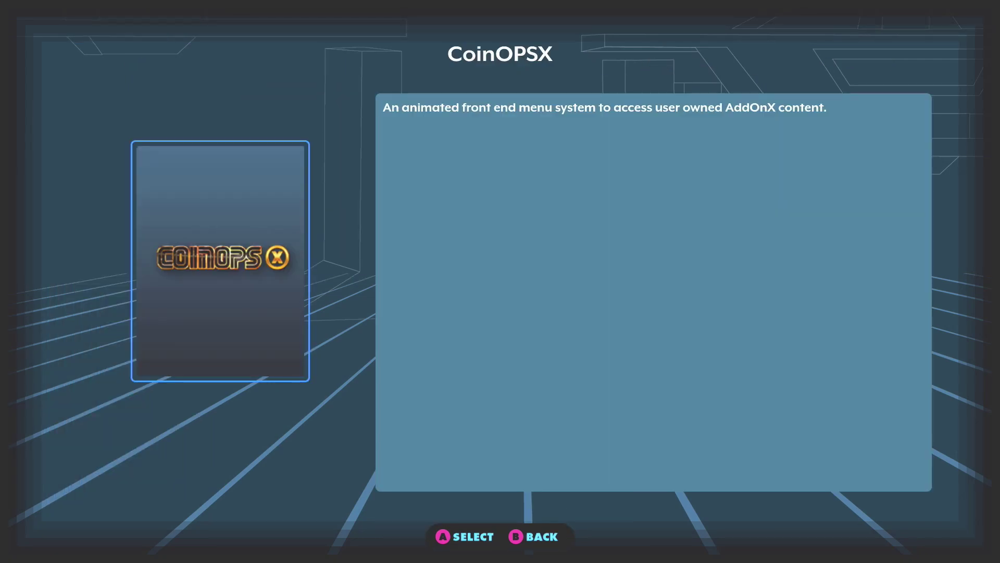
key("Return")
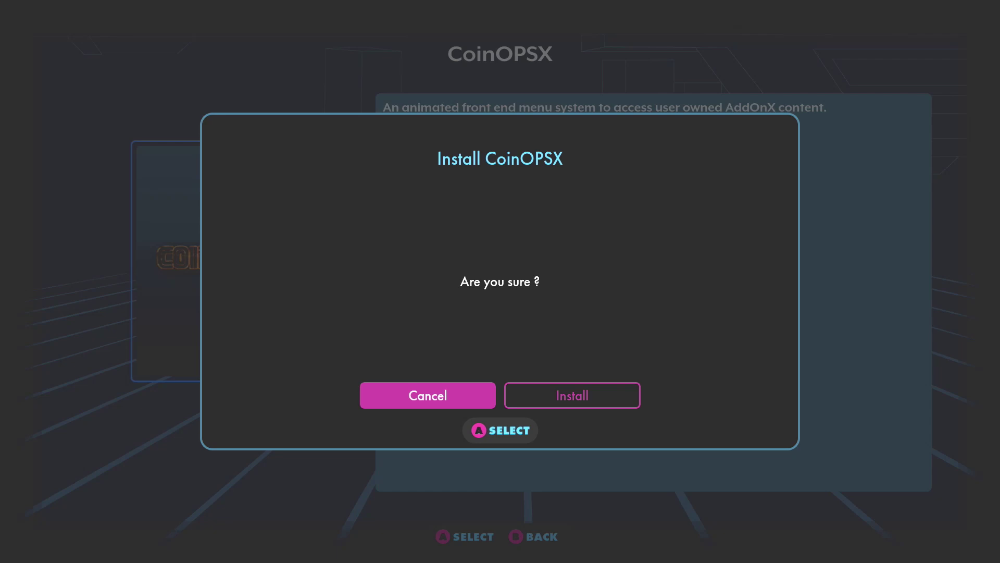
key("Right")
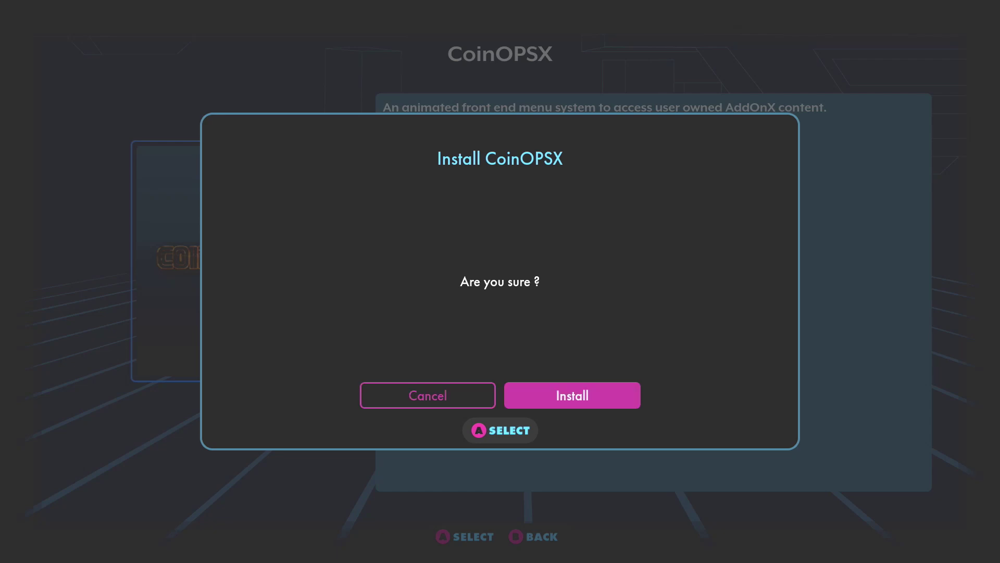
key("Return")
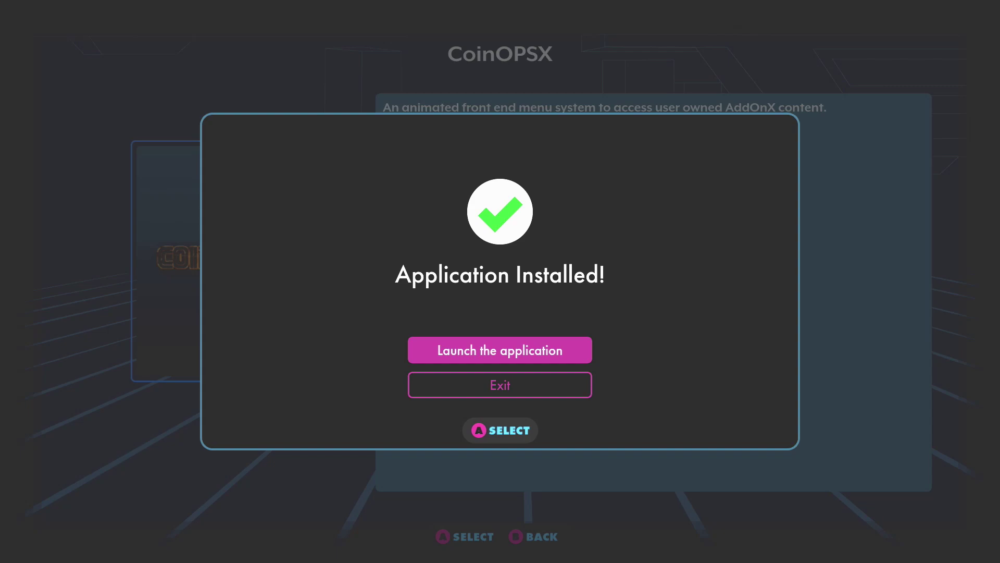
key("Return")
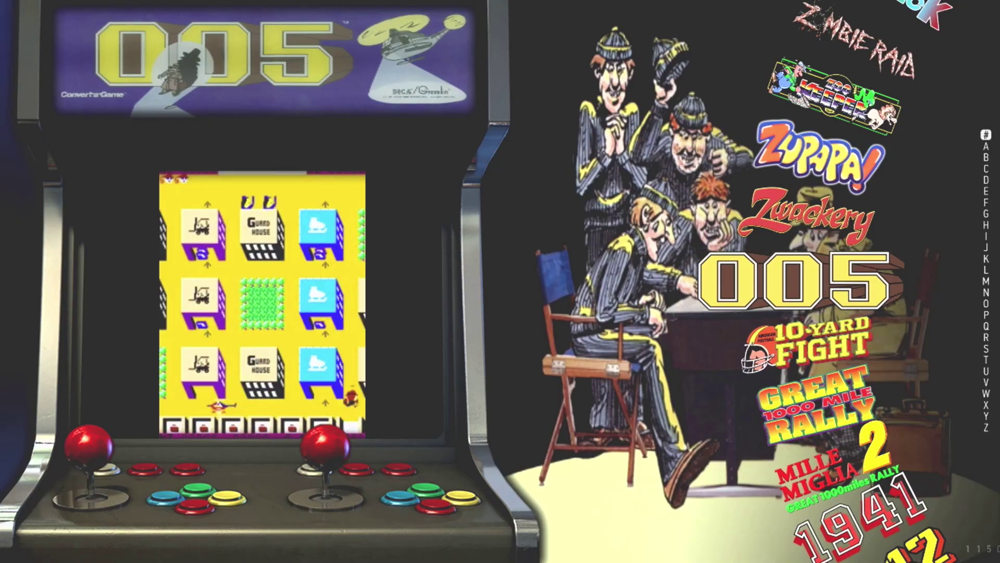
- Browse the CoinOPSX game wheel from 005 through the numbered titles and the games starting with A
key("Down")
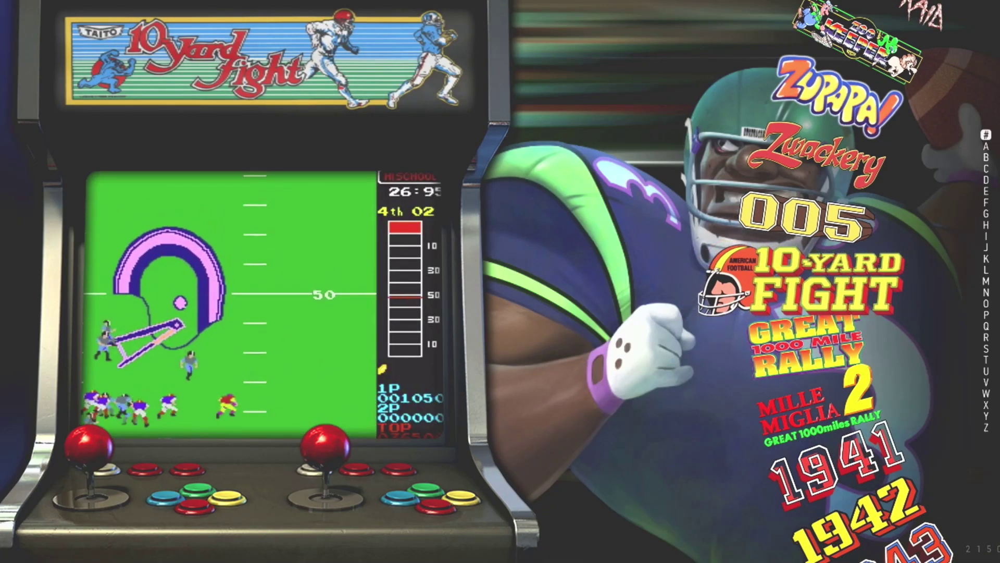
key("Down")
key("Down")
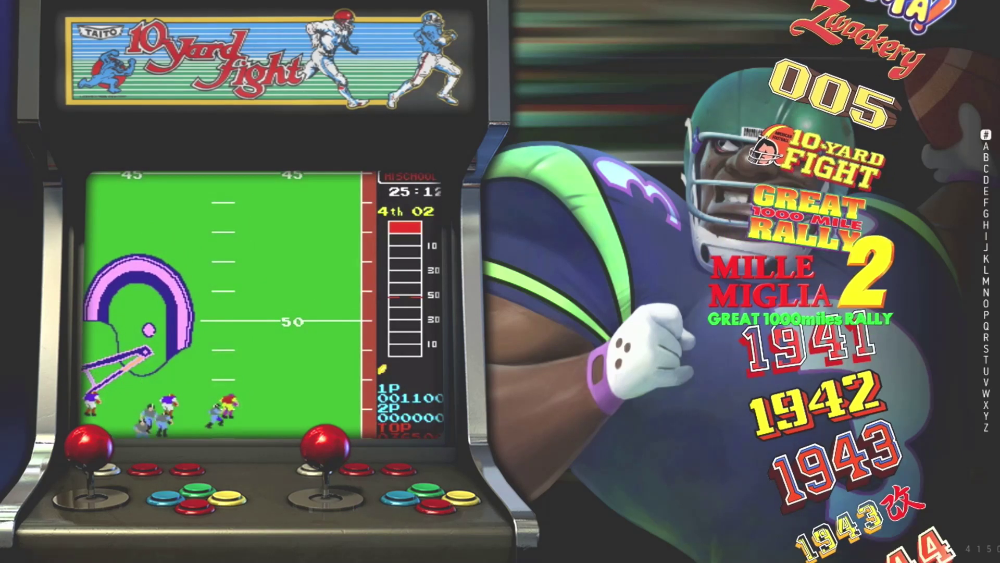
key("Down")
key("Down")
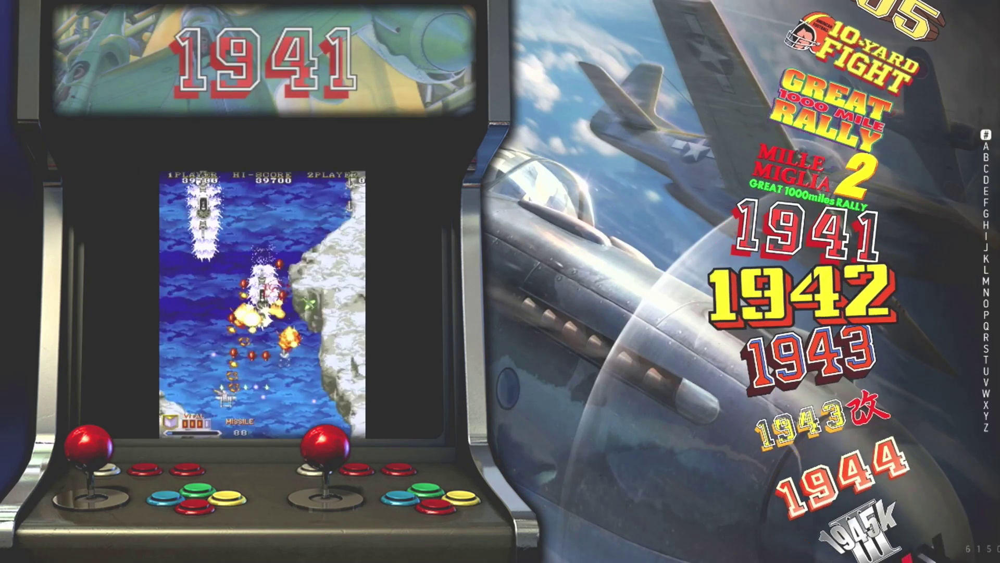
key("Down")
key("Down")
key("Down")
key("Down")
key("Down")
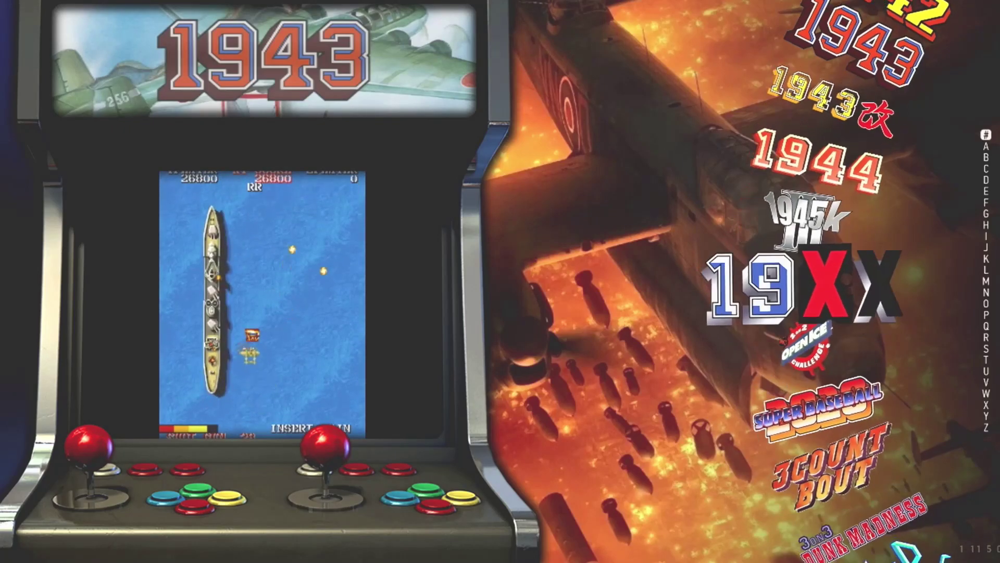
key("Down")
key("Down")
key("Down")
key("Down")
key("Down")
key("Down")
key("Down")
key("Down")
key("Down")
key("Down")
key("Down")
key("Down")
key("Down")
key("Down")
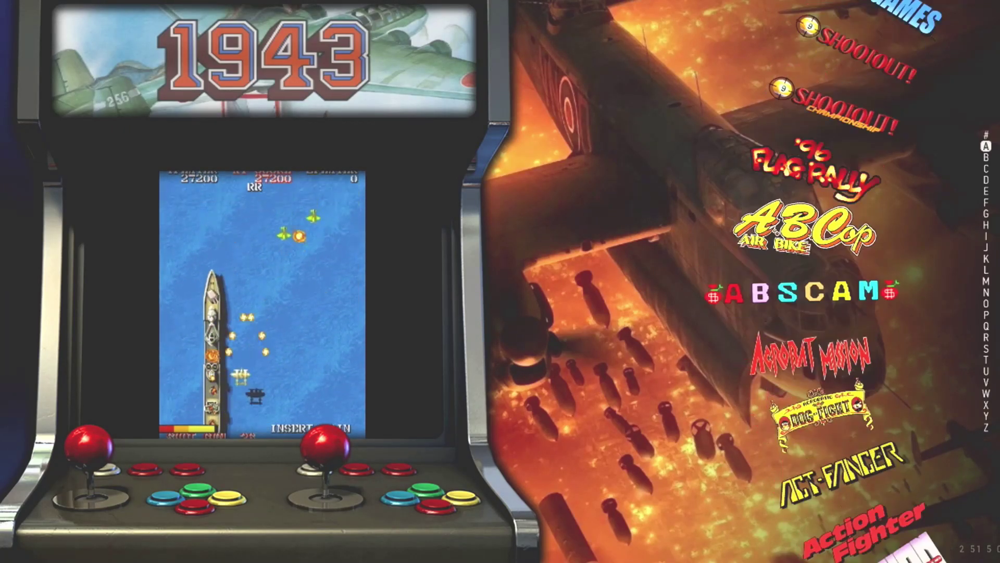
key("Down")
key("Down")
key("Down")
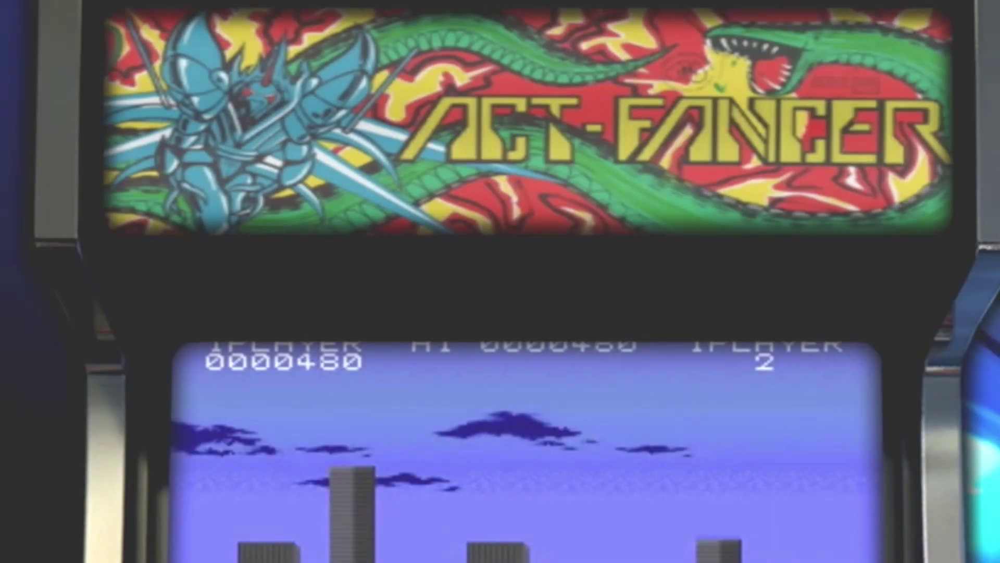
key("Down")
key("Down")
key("Down")
key("Down")
key("Down")
key("Down")
key("Down")
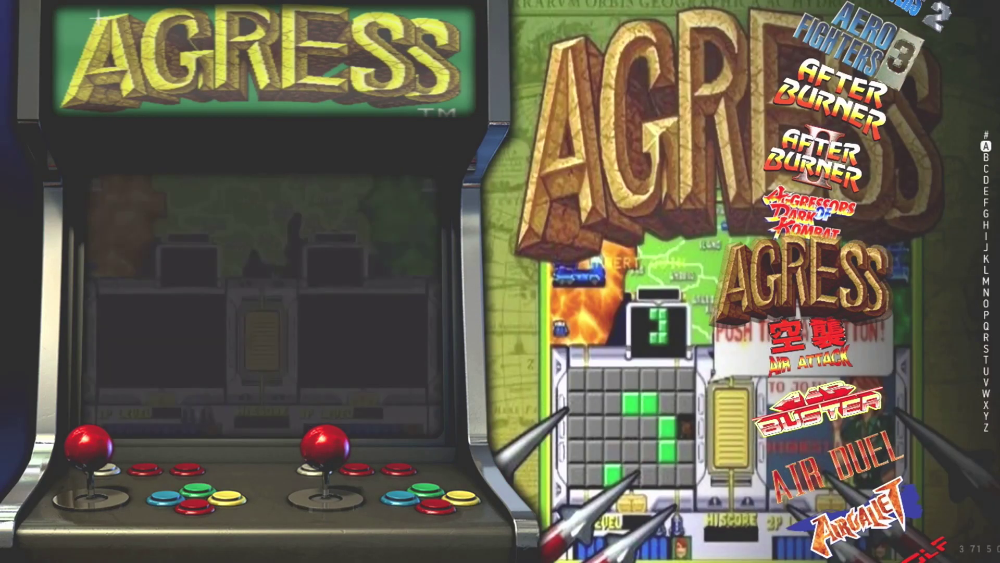
key("Down")
key("Down")
key("Down")
key("Down")
key("Down")
key("Down")
key("Down")
key("Down")
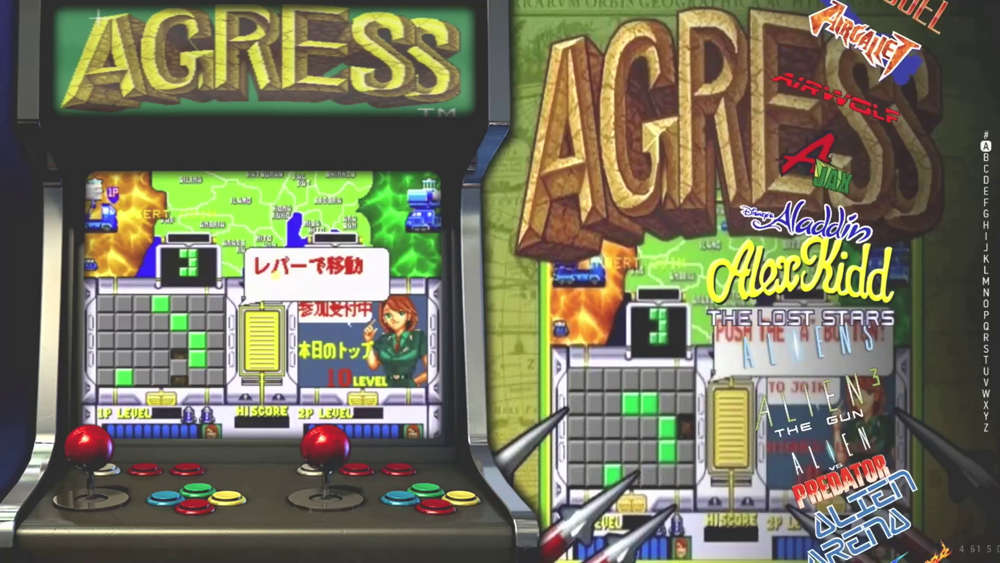
key("Down")
key("Down")
key("Down")
key("Down")
key("Down")
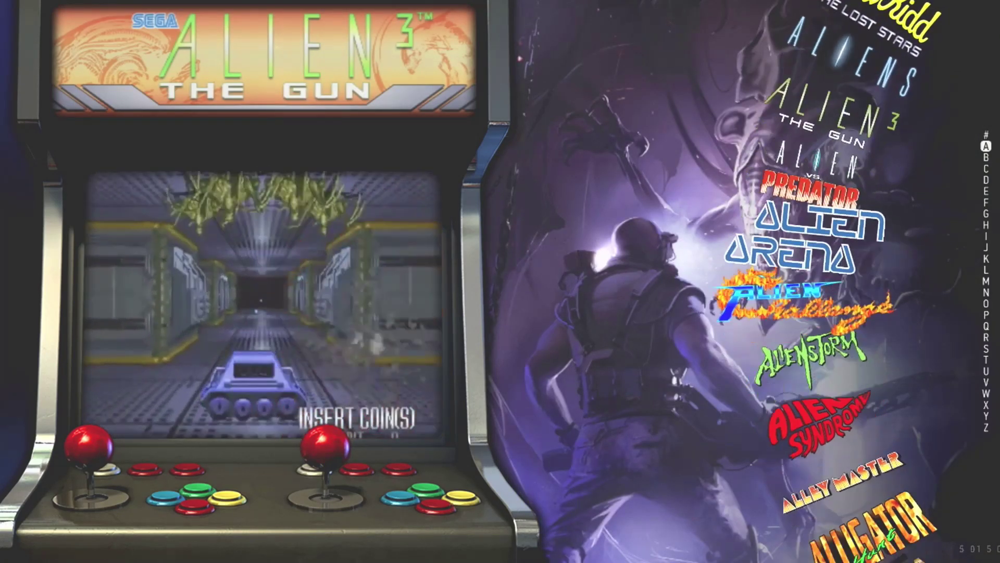
key("Down")
key("Down")
key("Down")
key("Down")
key("Down")
key("Down")
key("Down")
key("Down")
key("Down")
key("Down")
key("Down")
key("Down")
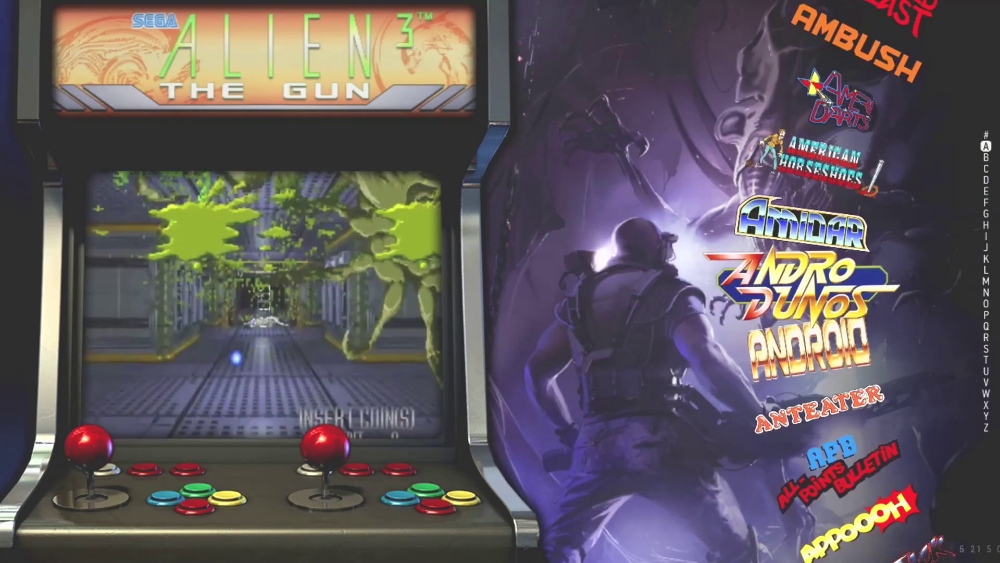
key("Down")
key("Down")
key("Down")
key("Down")
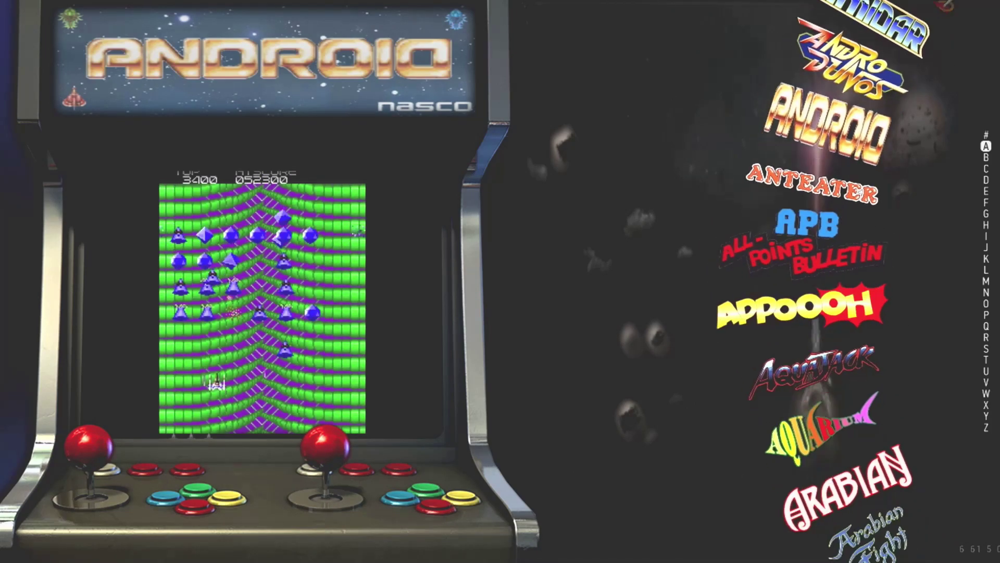
key("Down")
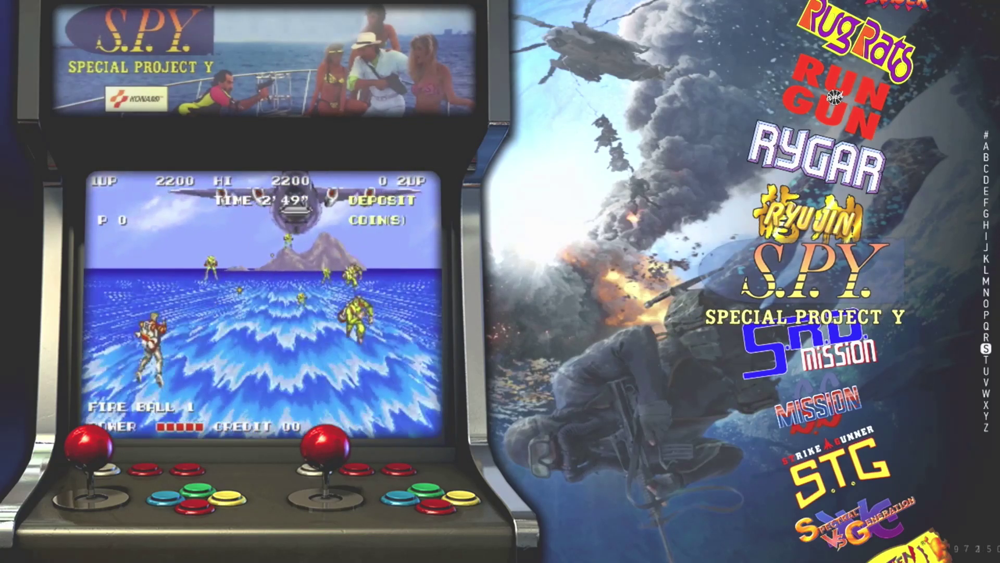
- Jump through the game wheel by initial letter, back from S to P and forward to the T titles
key("Left")
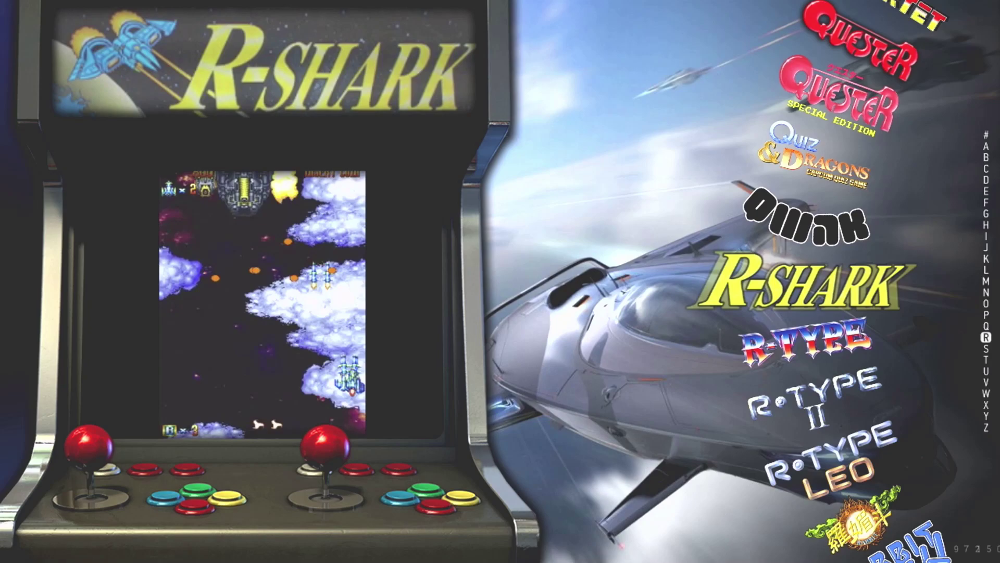
key("Left")
key("Left")
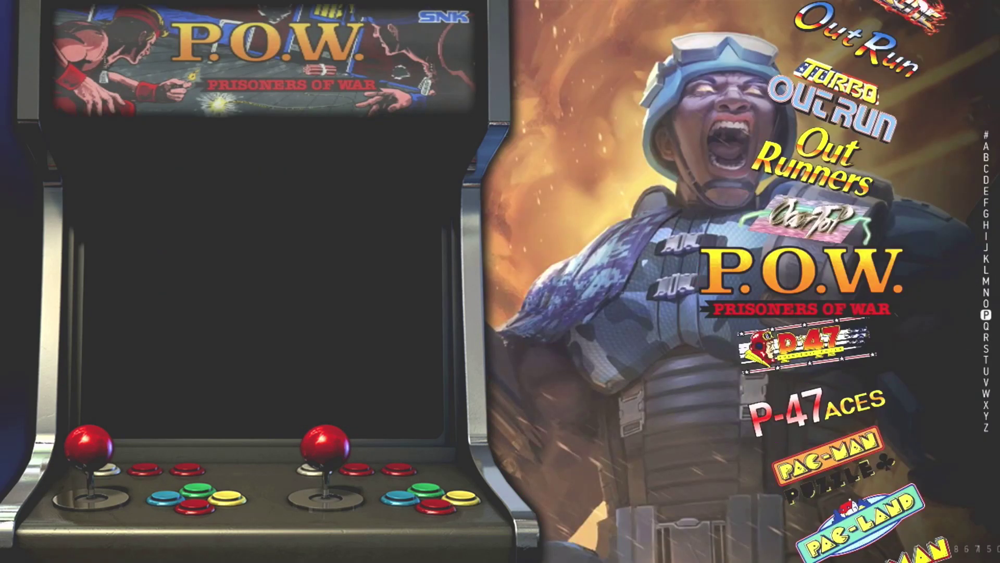
key("Right")
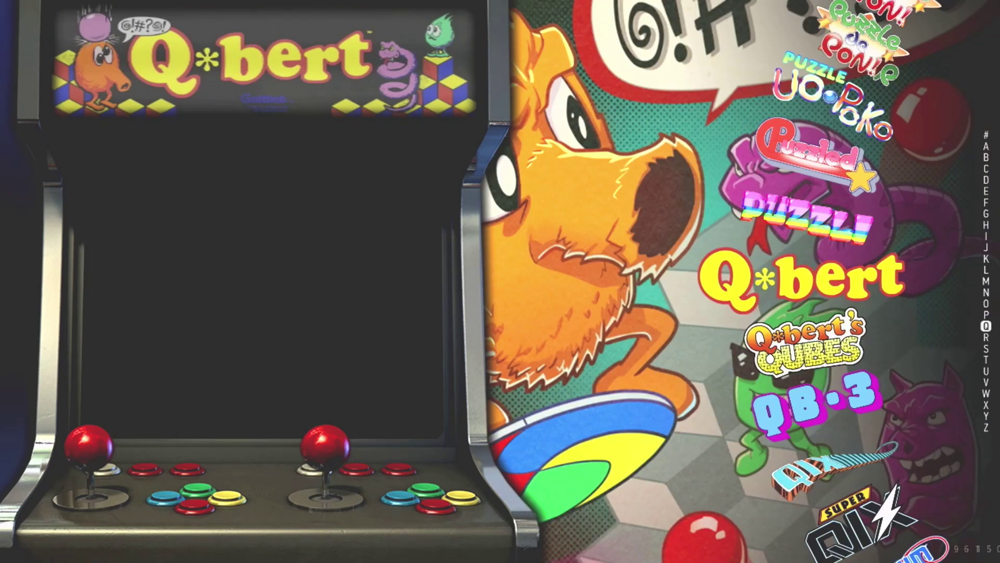
key("Right")
key("Right")
key("Right")
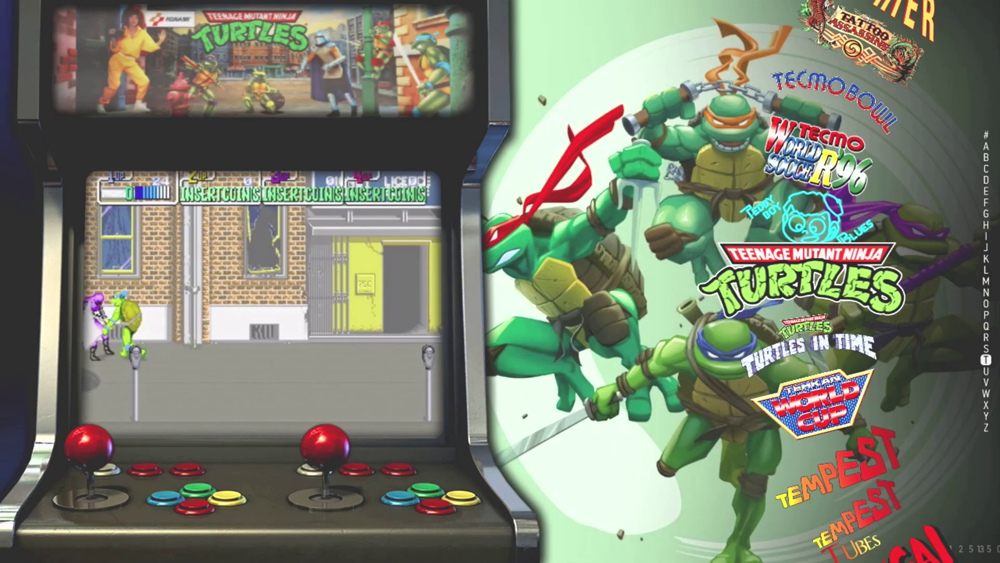